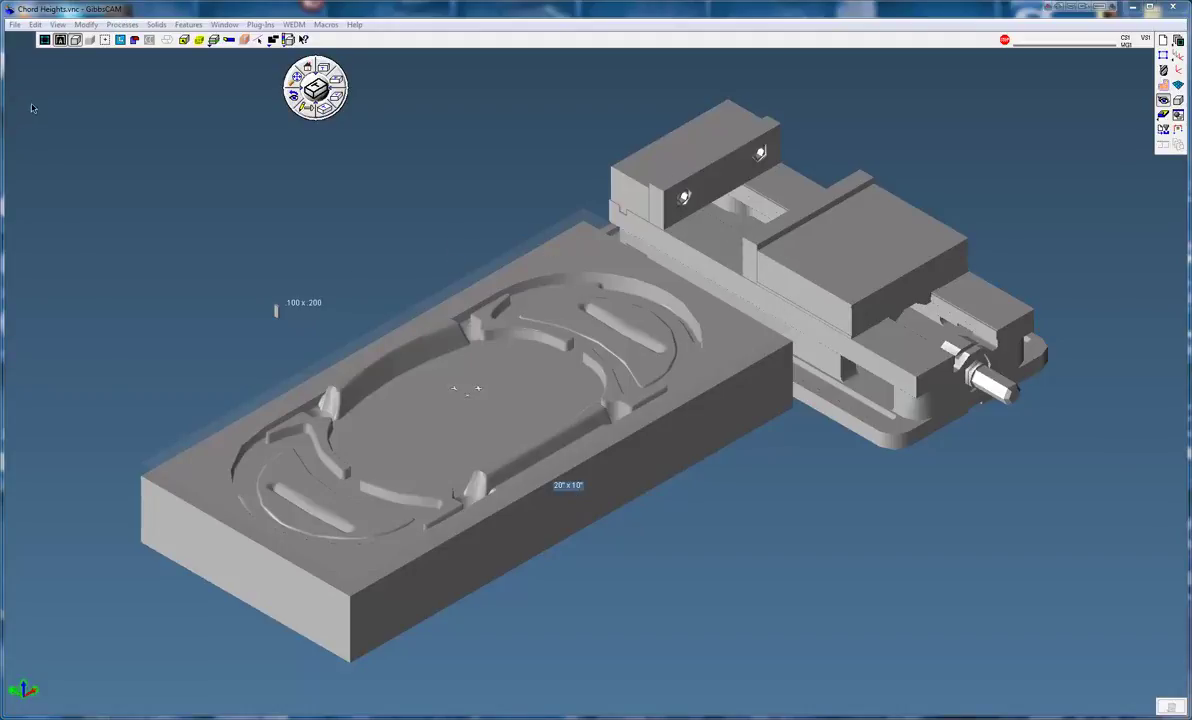
Step: Change the global chord height for bodies in the display preferences and apply it
left_click(14, 25)
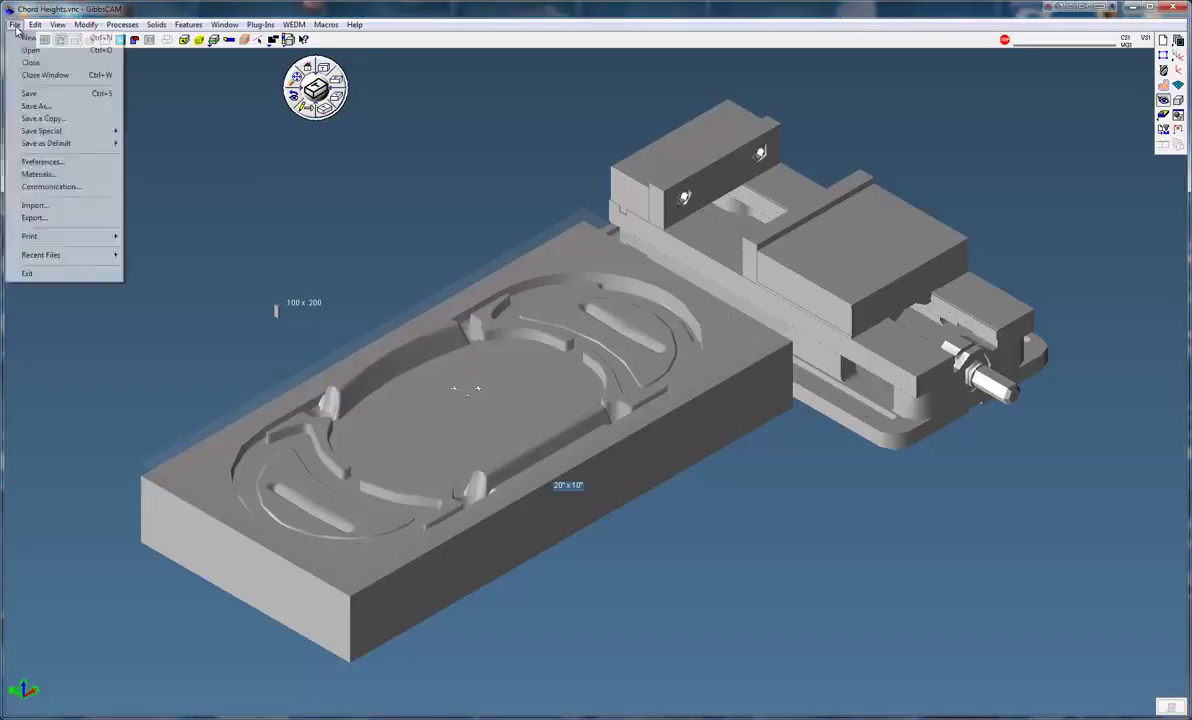
left_click(45, 162)
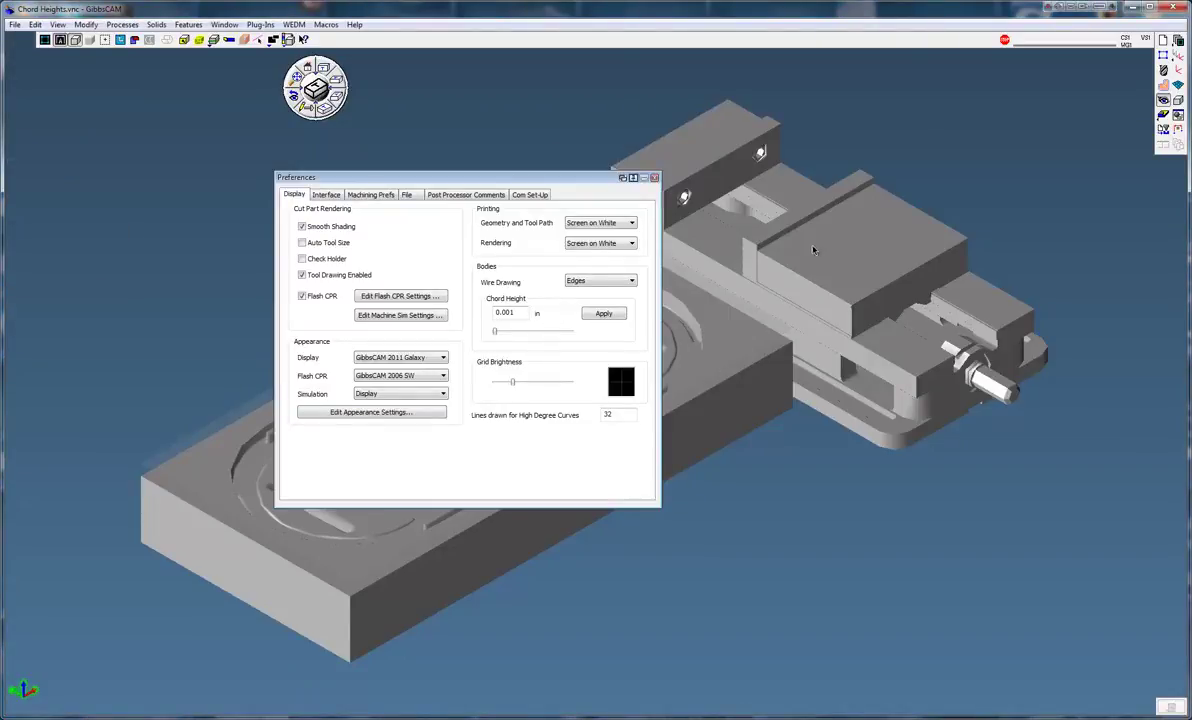
left_click(521, 311)
type("1")
left_click(604, 313)
left_click(655, 178)
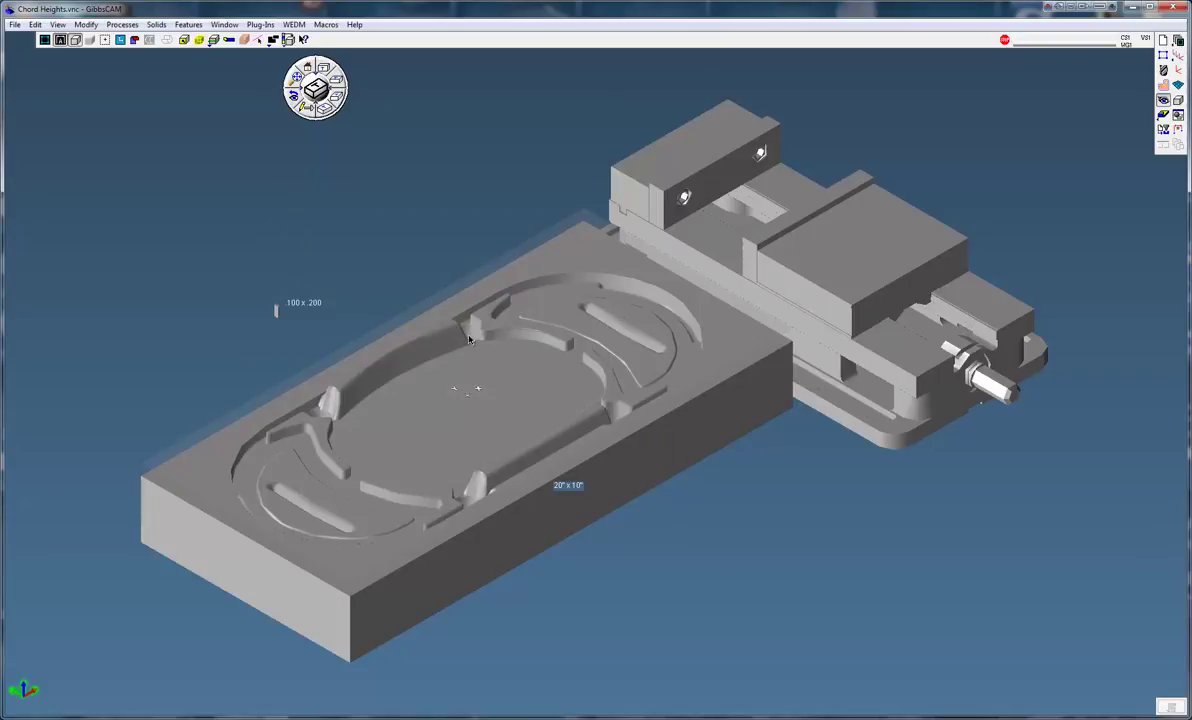
Step: Set the chord height of the large 20" x 10" plate to 0.001 in its body properties
scroll(469, 340, "up", 6)
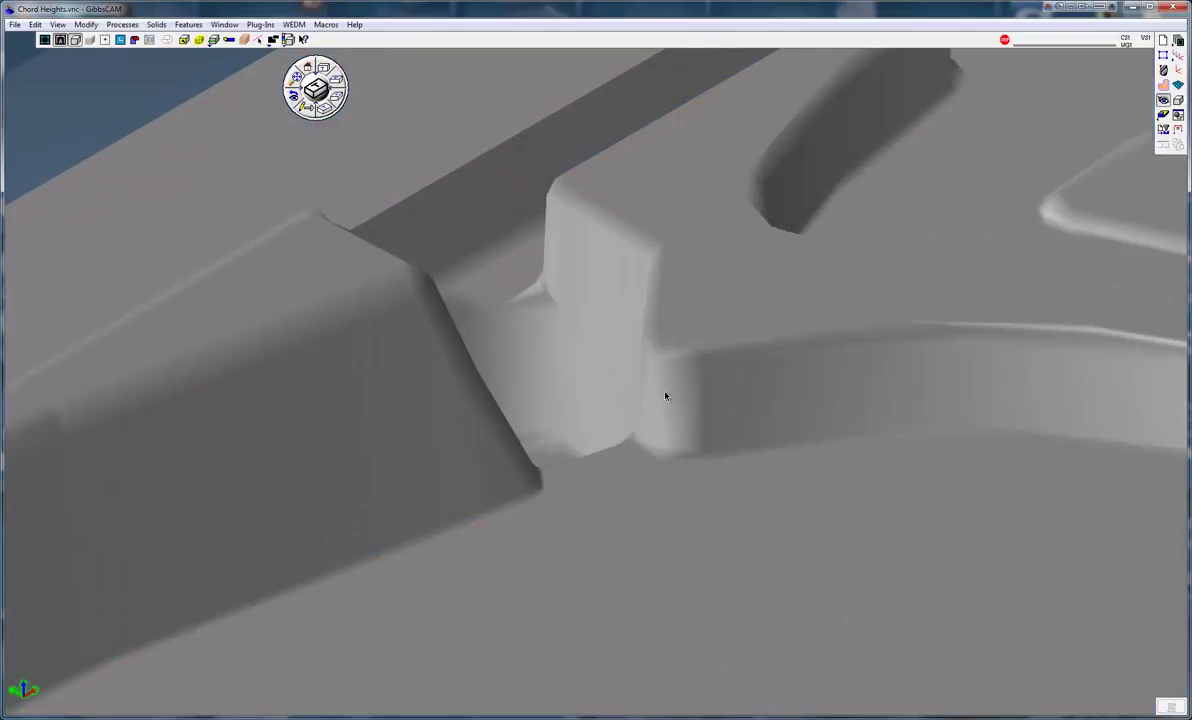
middle_click_drag(665, 396, 245, 357)
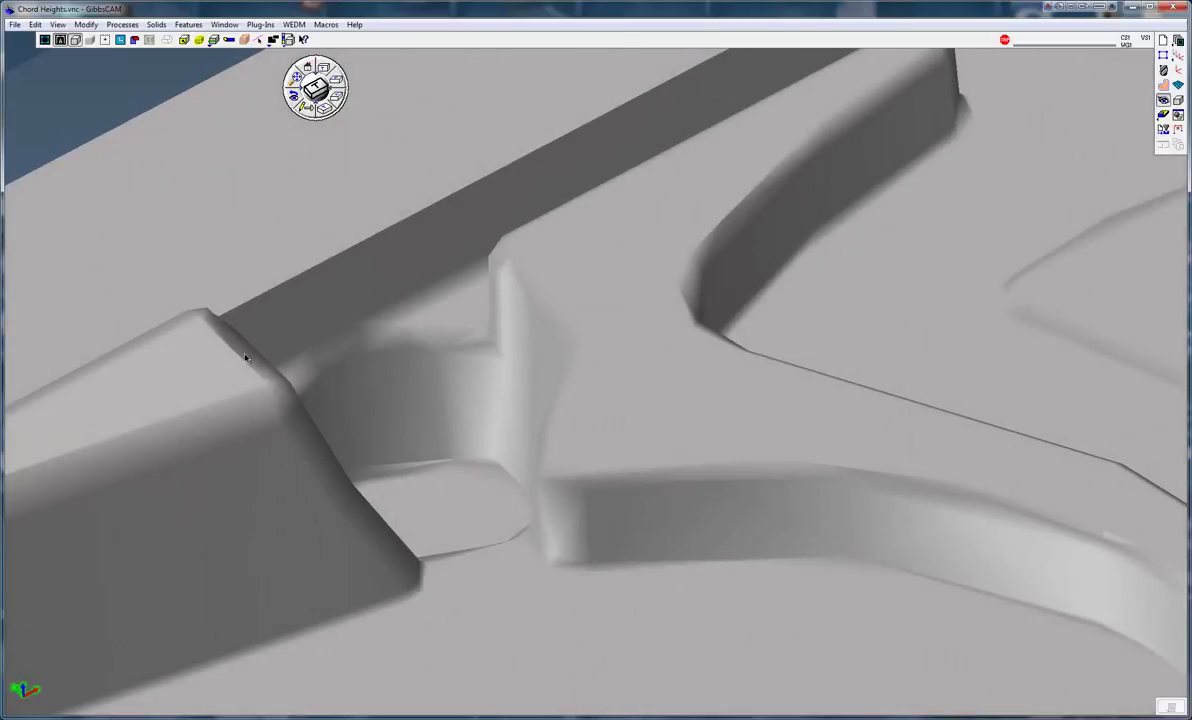
middle_click_drag(572, 359, 540, 430)
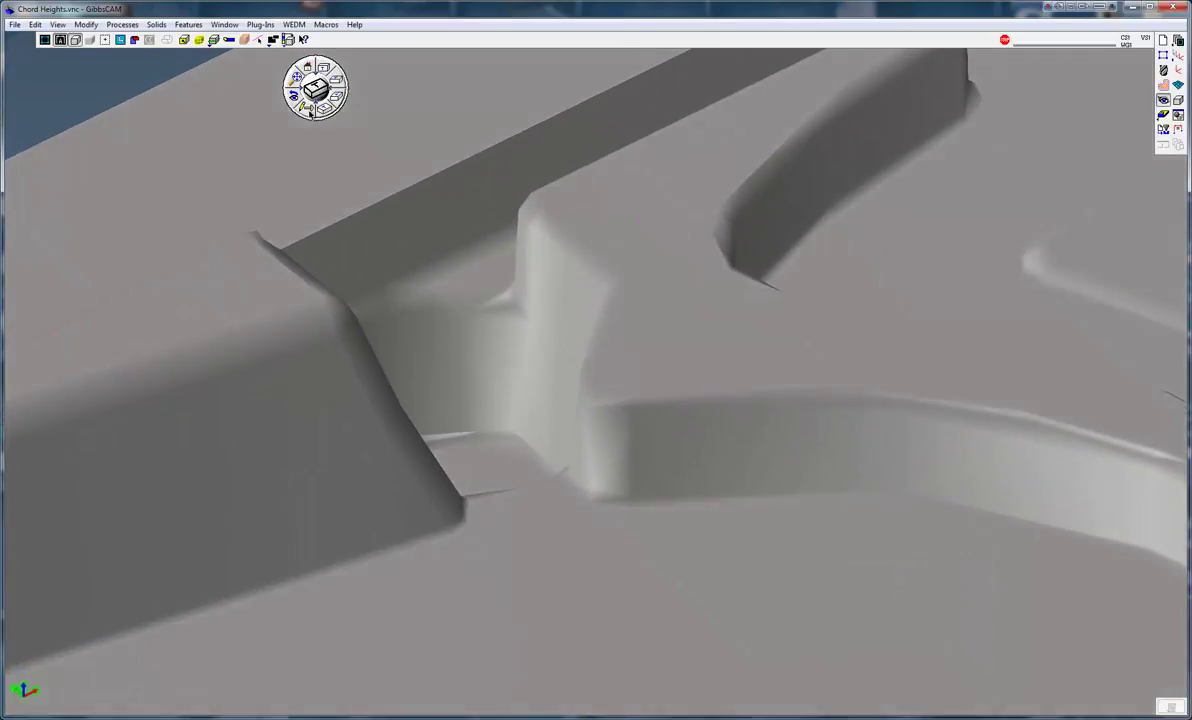
left_click(296, 80)
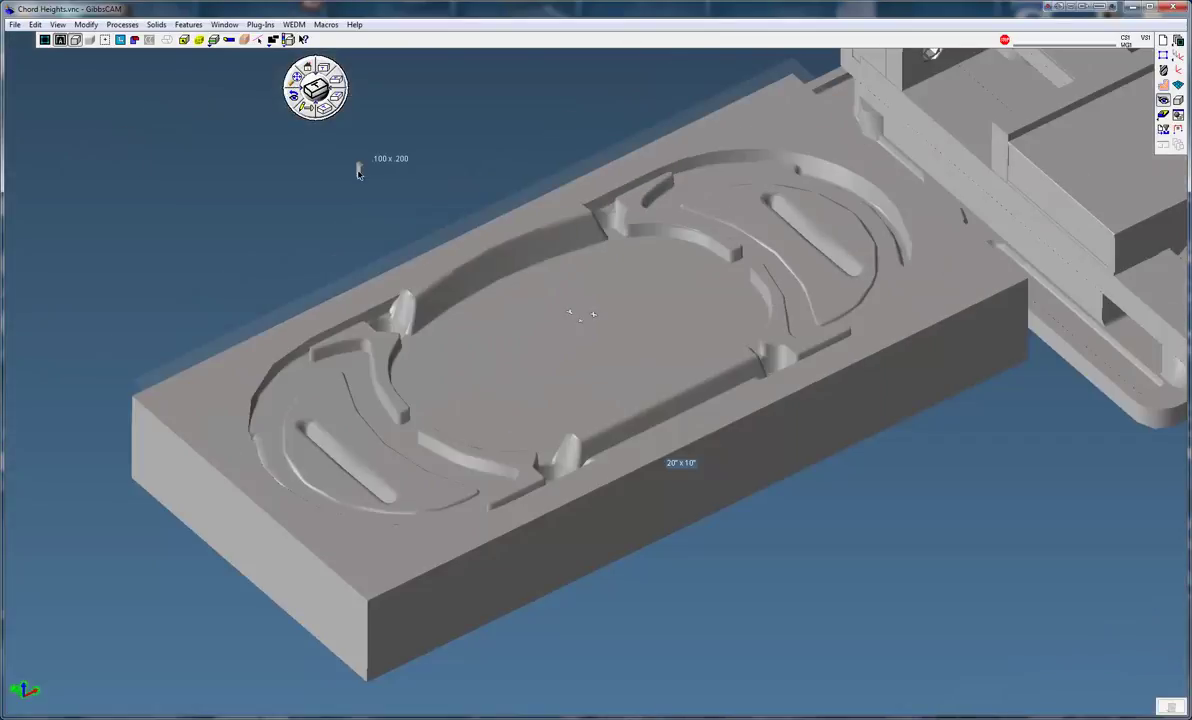
right_click(660, 272)
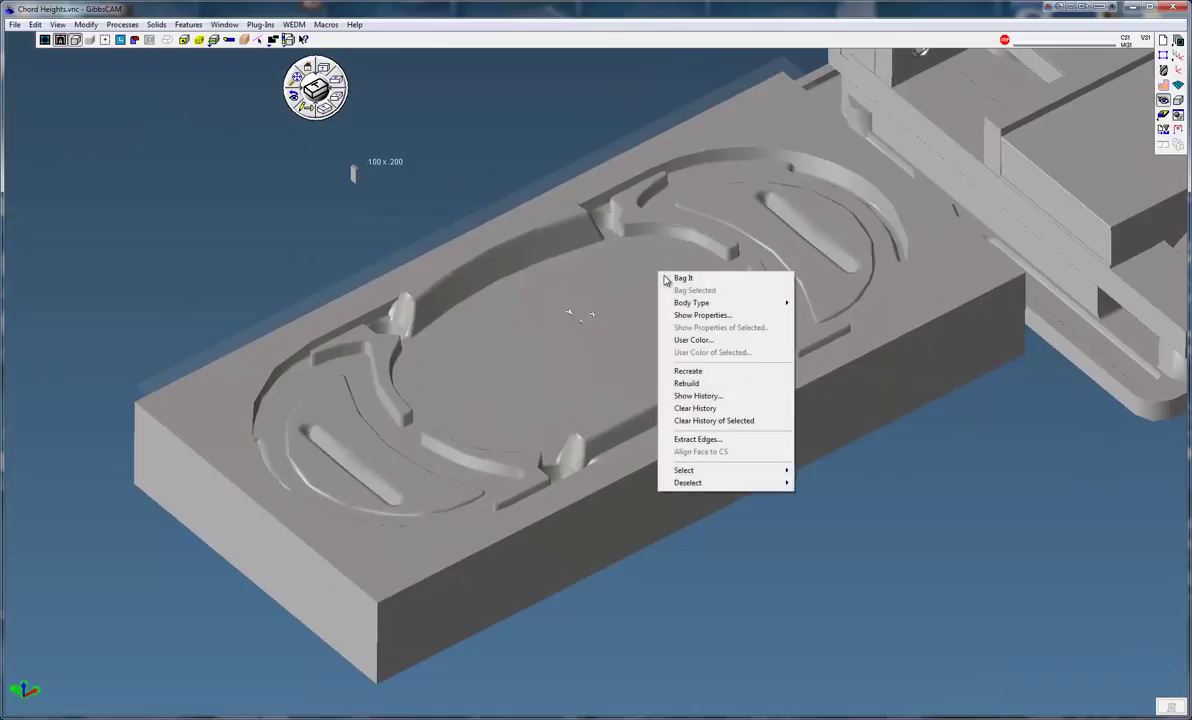
left_click(703, 315)
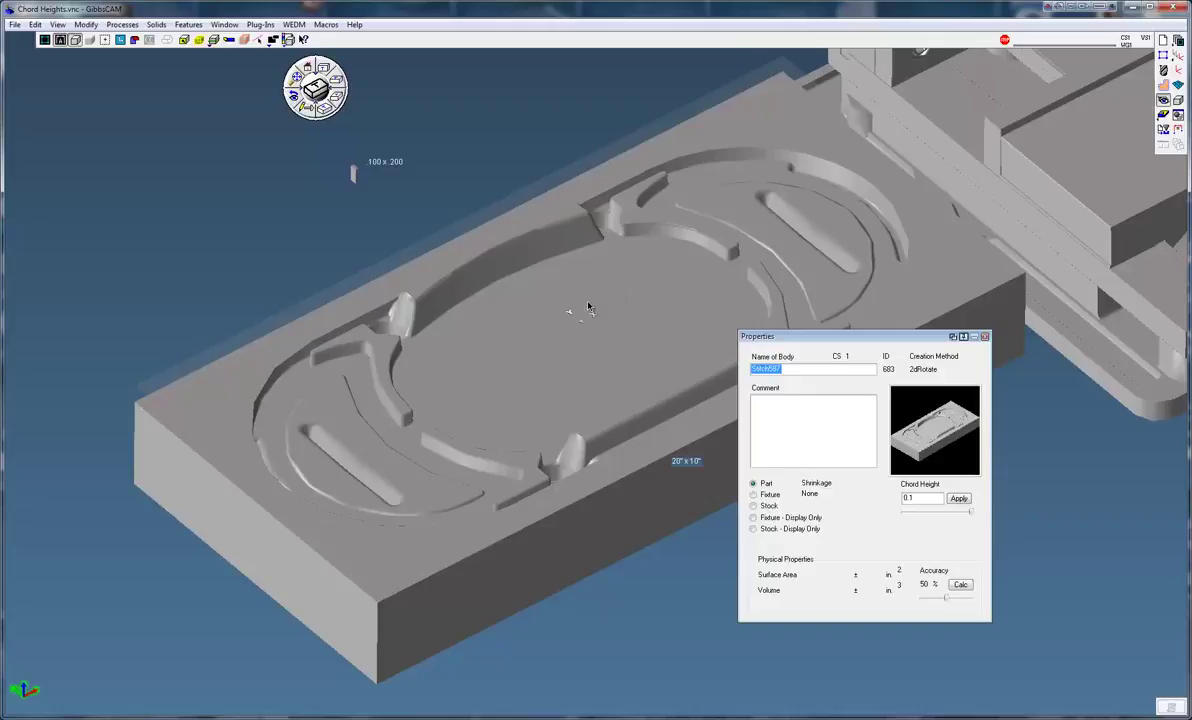
left_click(921, 499)
left_click(957, 498)
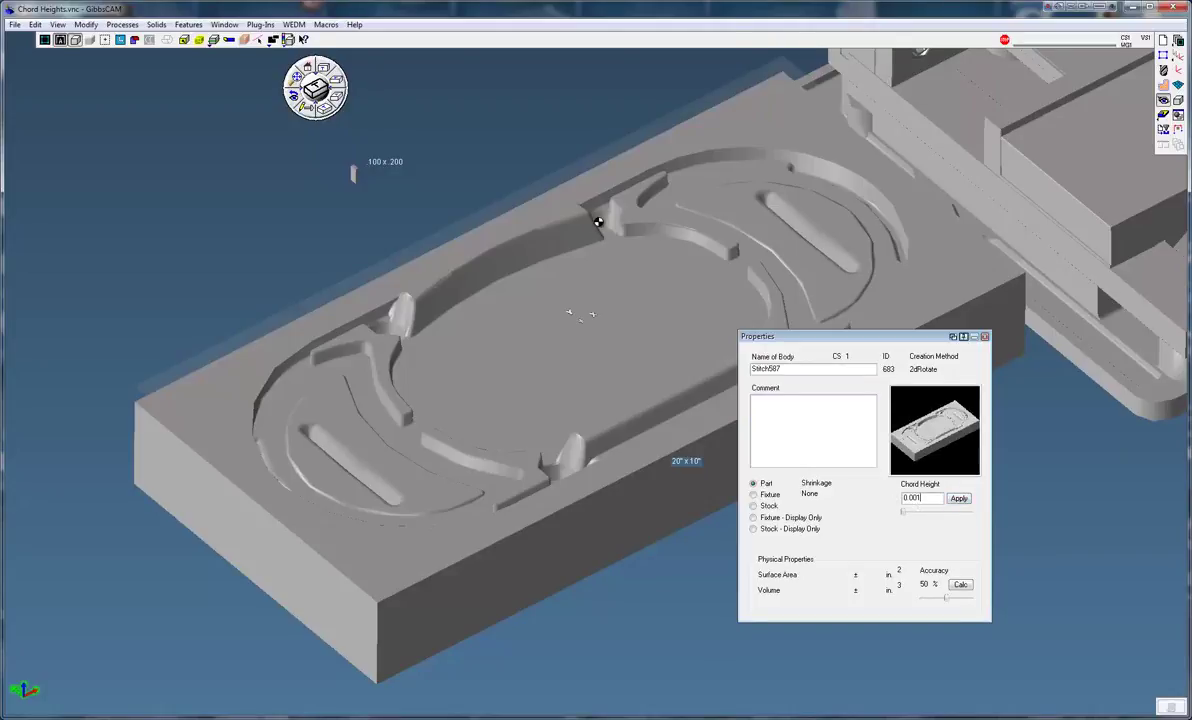
Step: Refine the chord height of the small .100 x .200 block, applying 0.01, 0.001 and finally 0.0001
left_click_drag(578, 193, 690, 257)
middle_click_drag(507, 398, 511, 401)
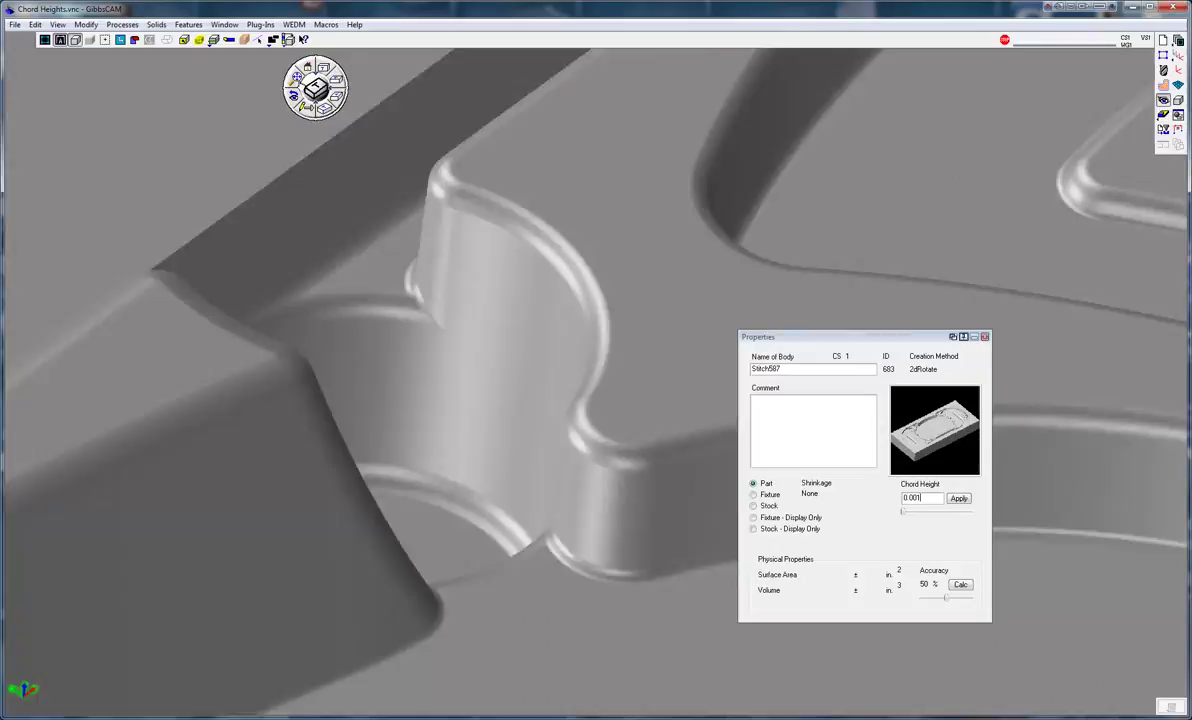
left_click(291, 96)
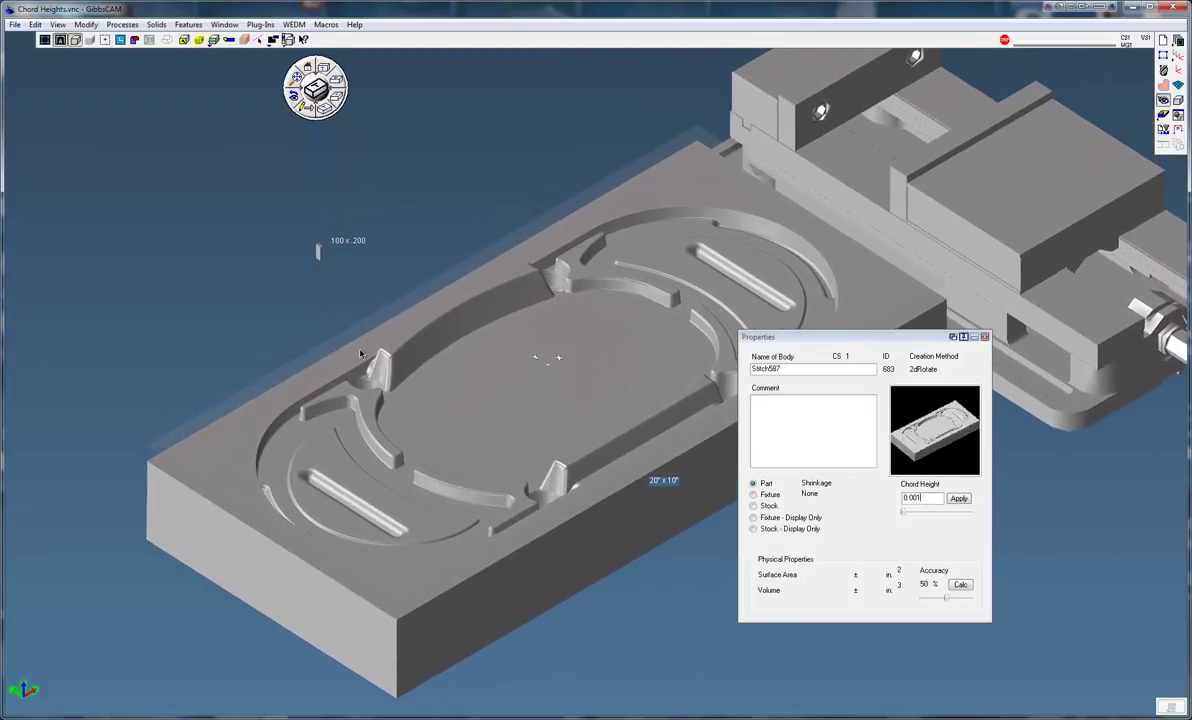
left_click_drag(284, 221, 372, 288)
scroll(372, 288, "up", 3)
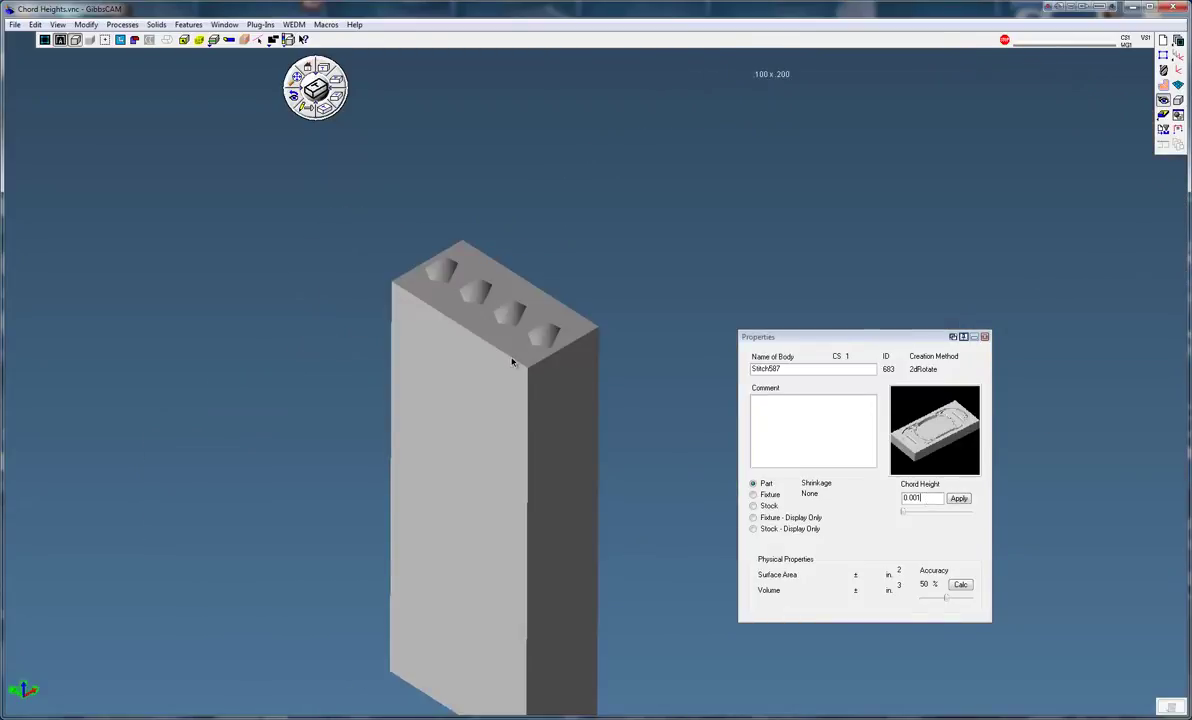
scroll(638, 430, "up", 2)
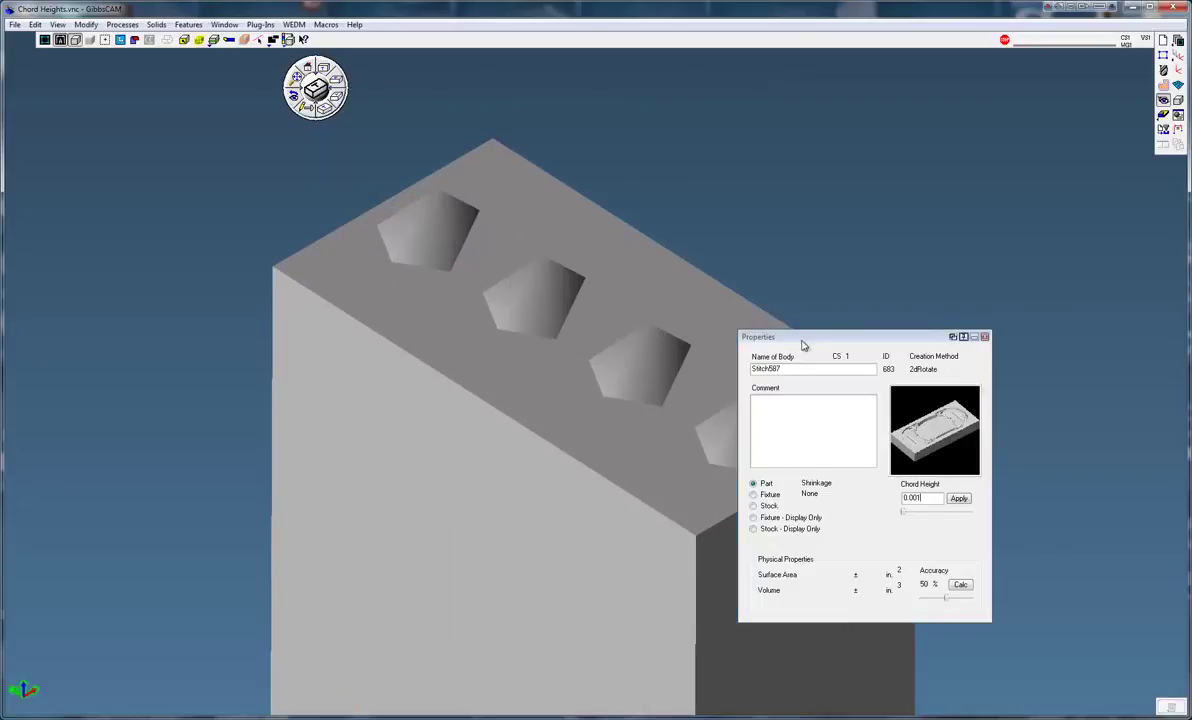
left_click_drag(800, 337, 933, 269)
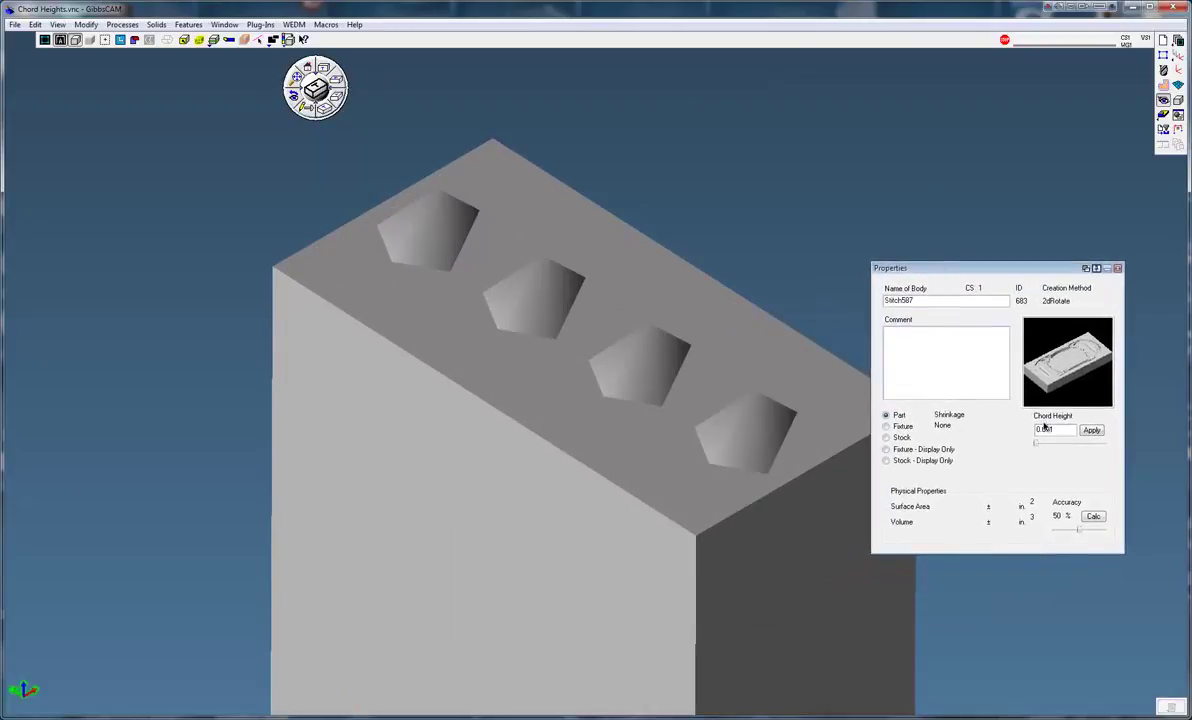
left_click(735, 404)
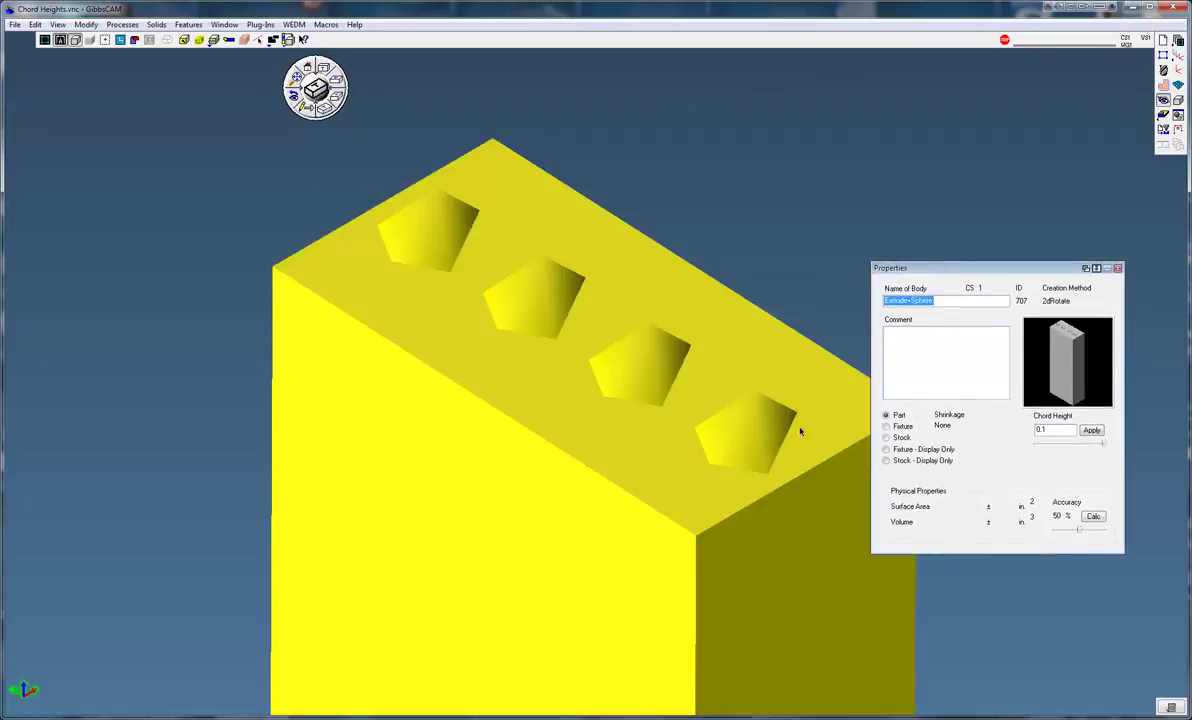
left_click(1053, 431)
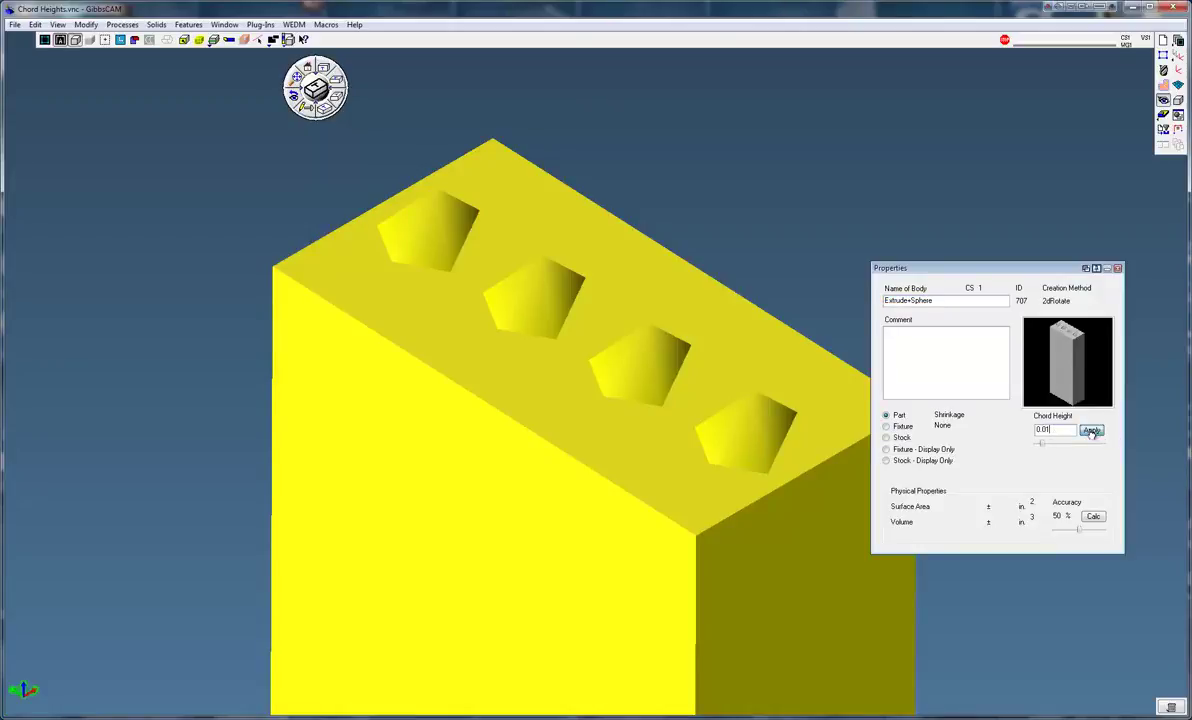
left_click(1091, 431)
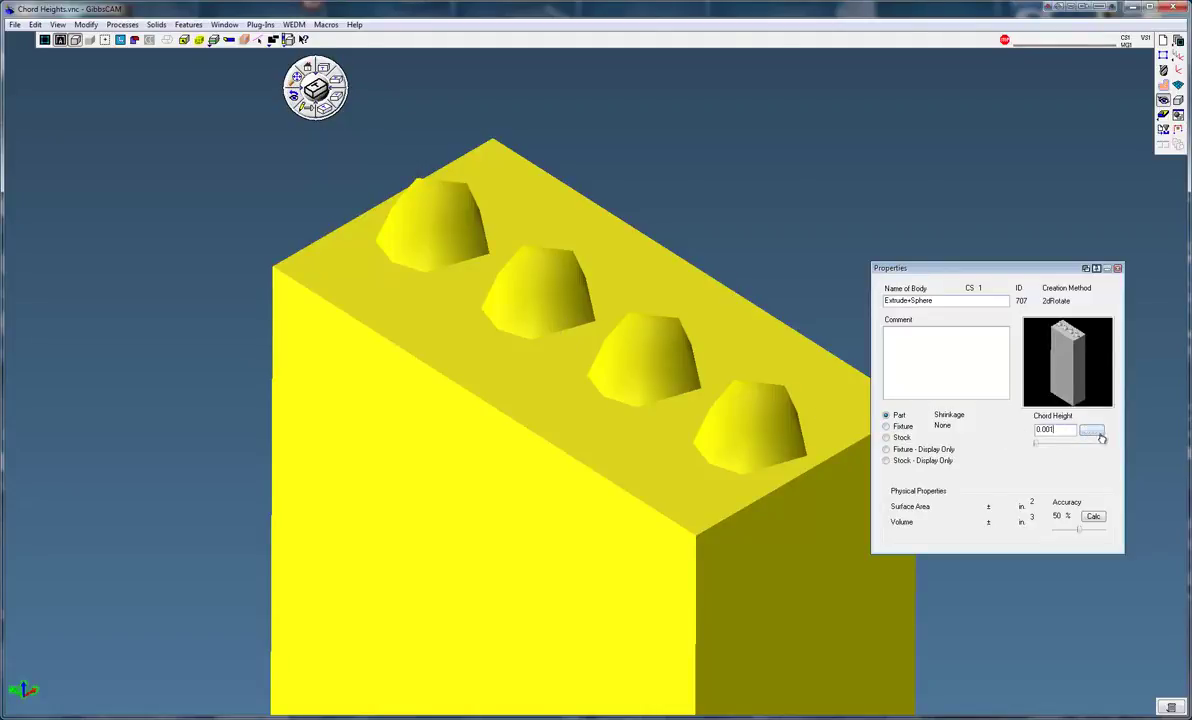
left_click(1091, 430)
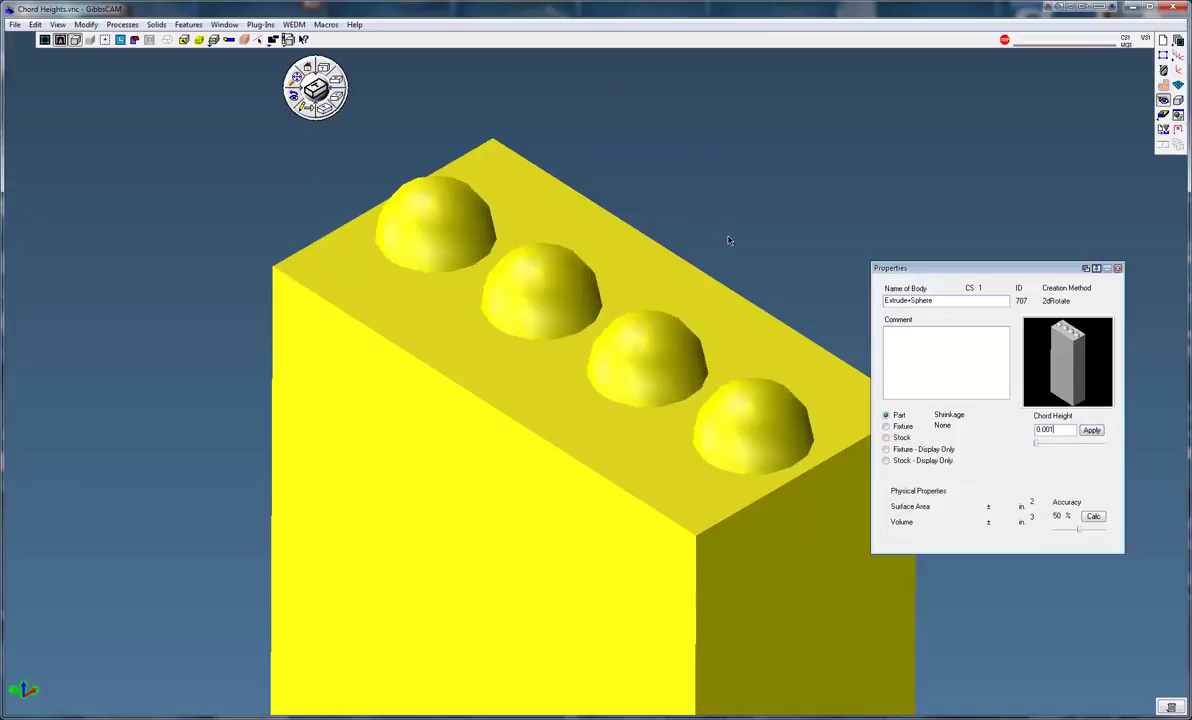
left_click(1091, 430)
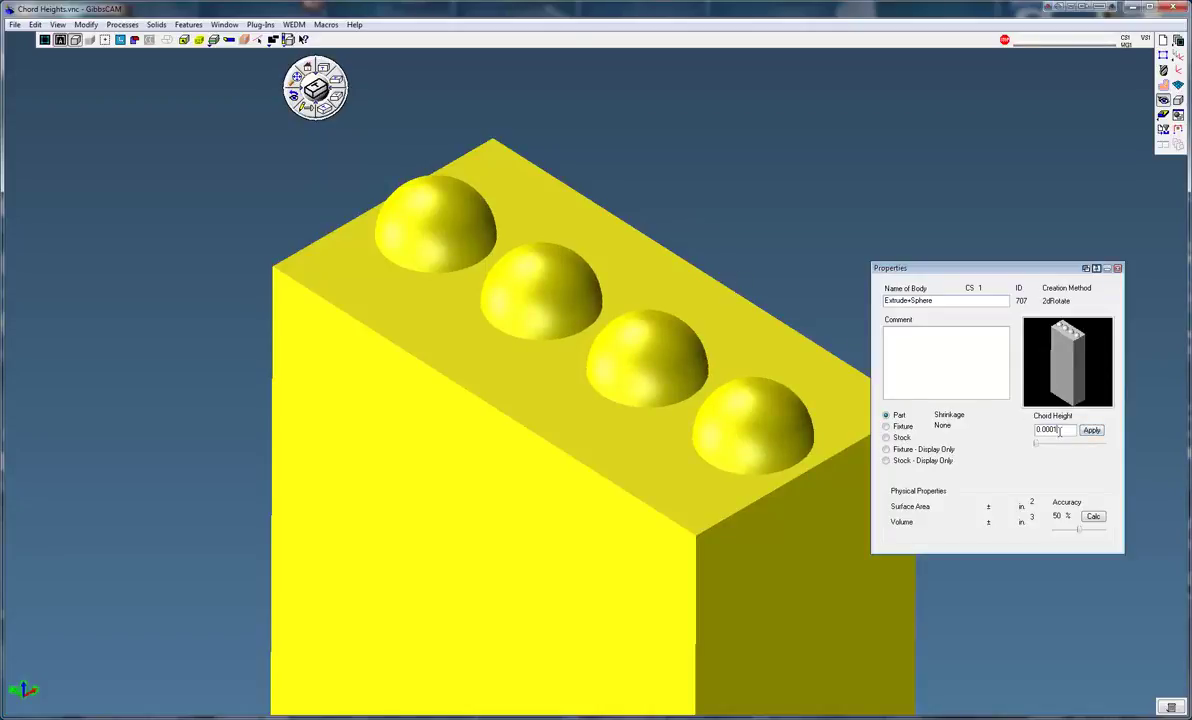
left_click(1117, 268)
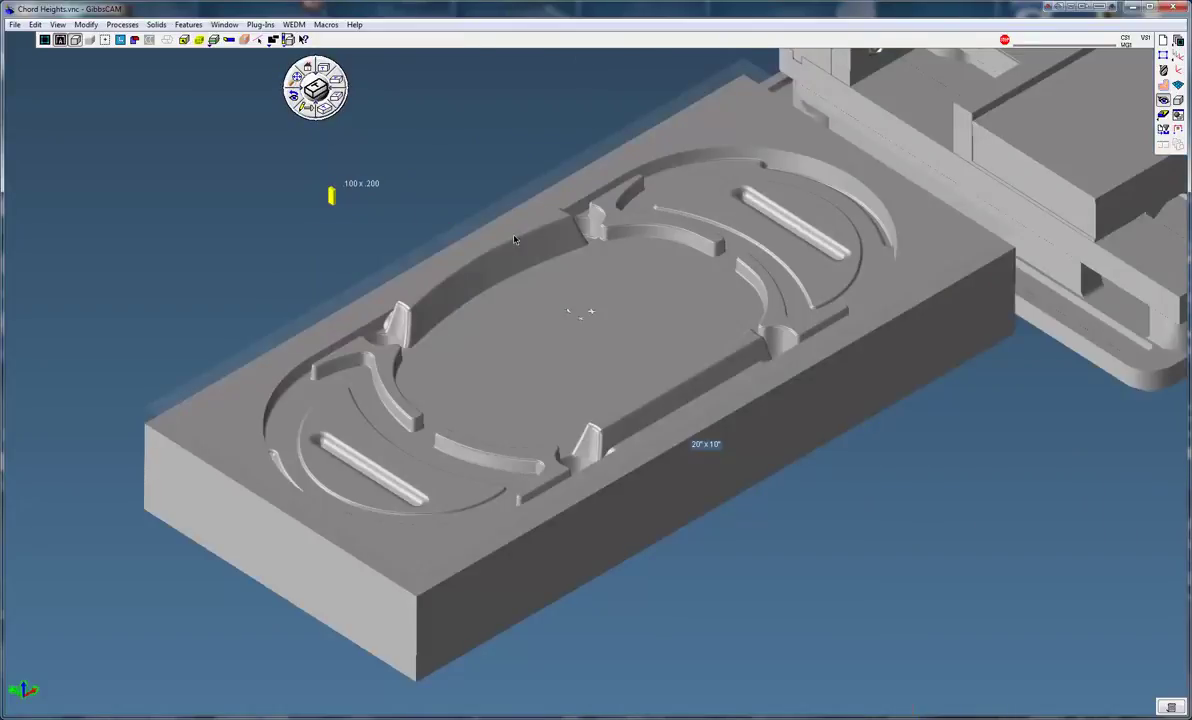
Step: Set both vise bodies together to the body type Fixture - Display Only and deselect them
scroll(427, 343, "up", 3)
scroll(427, 343, "down", 5)
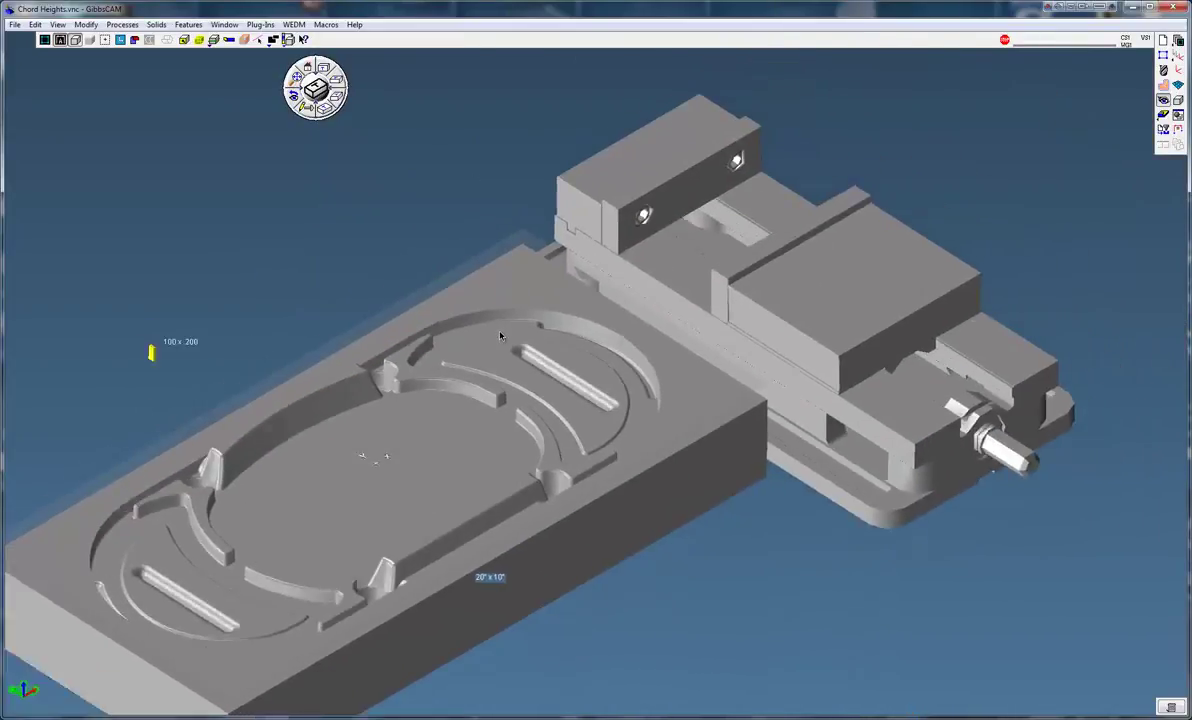
left_click(598, 264)
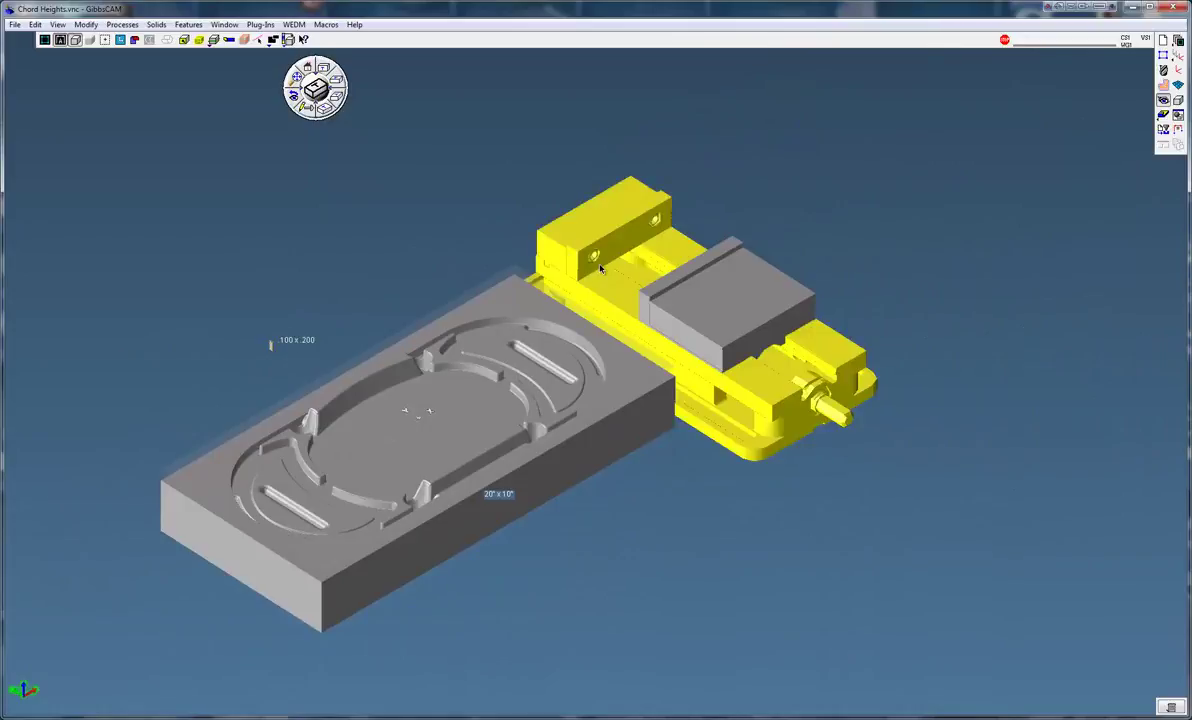
right_click(701, 311)
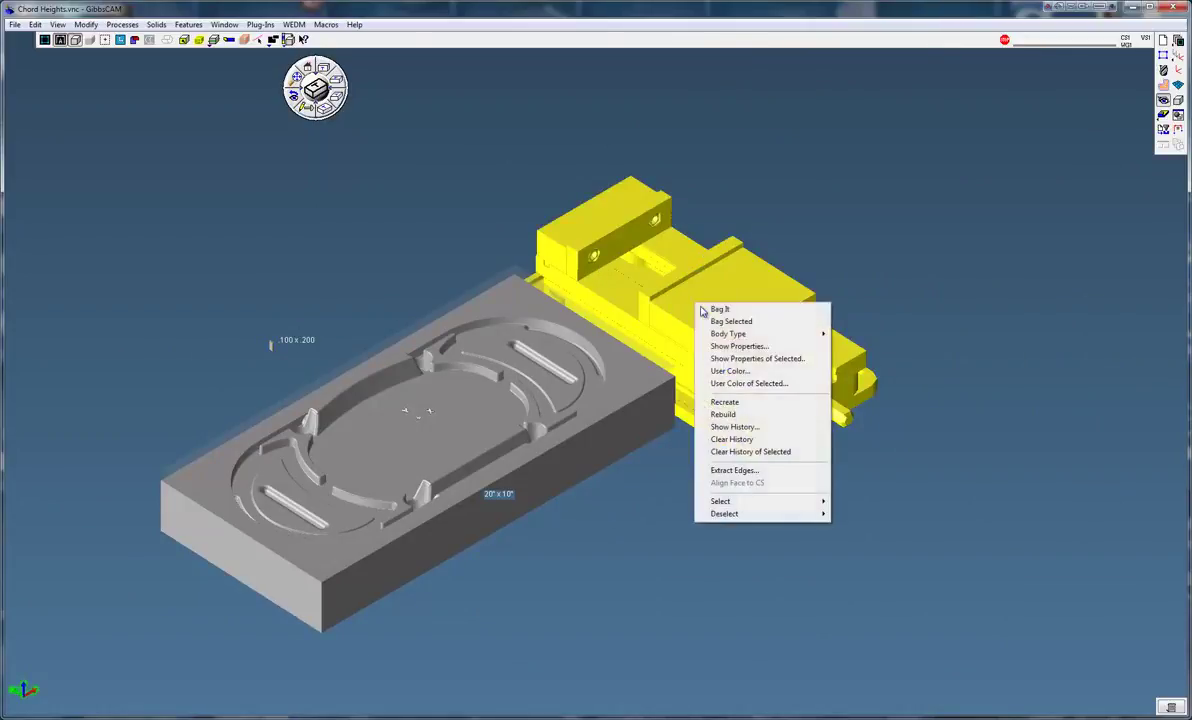
left_click(745, 358)
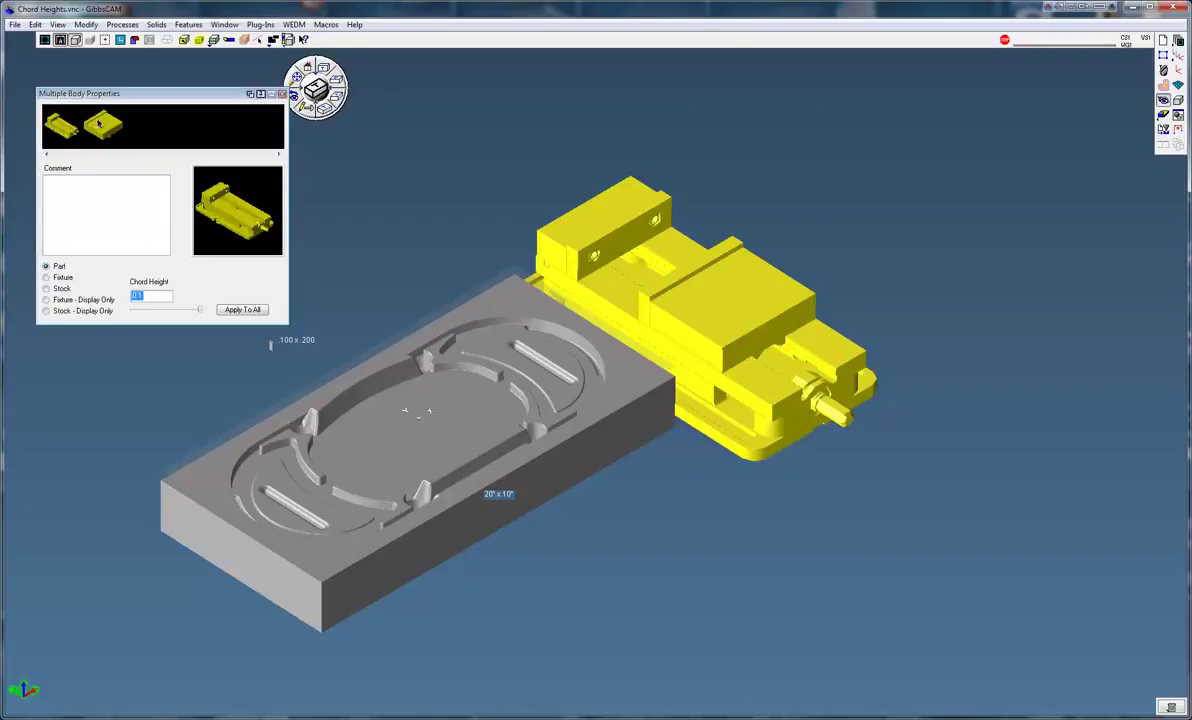
left_click(62, 299)
left_click(241, 309)
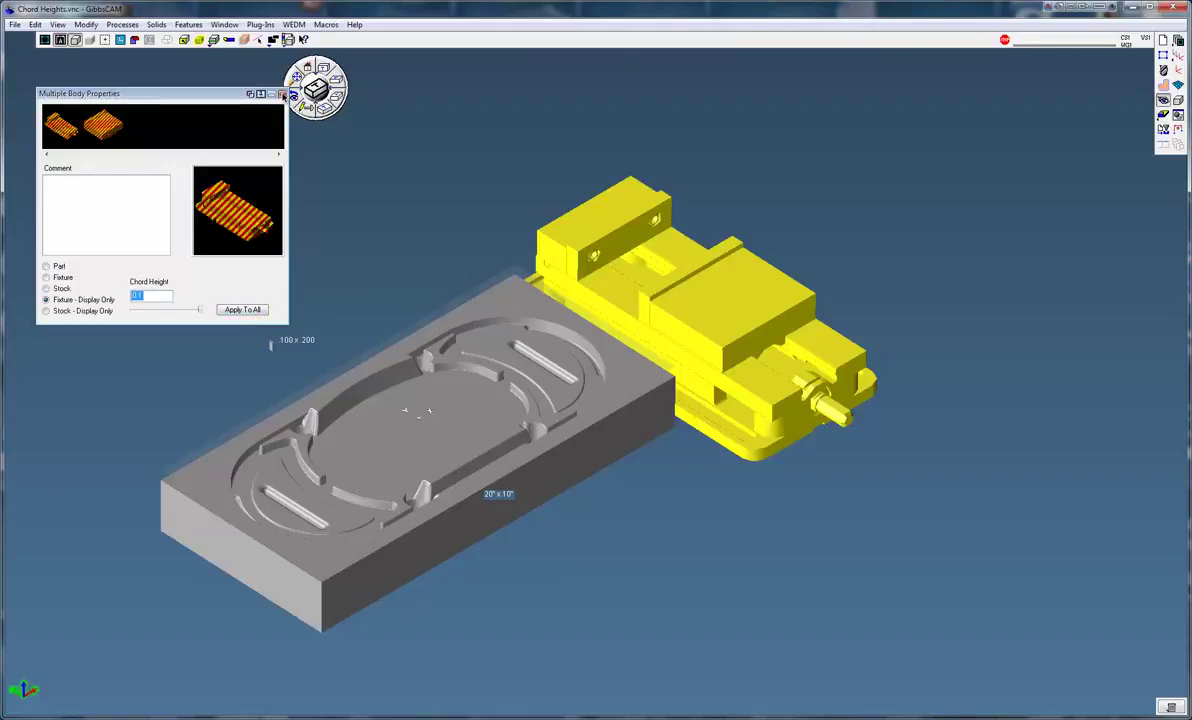
left_click(283, 95)
left_click(711, 128)
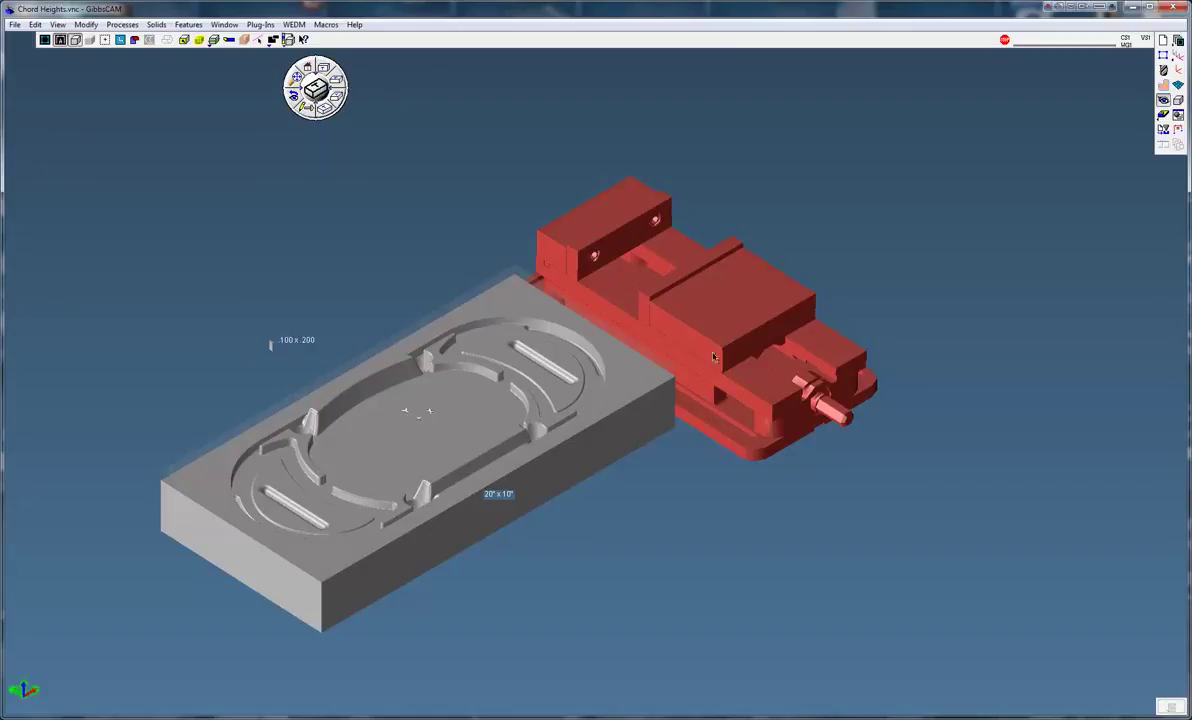
Step: Save the part file and check the file size of Chord Heights.vnc in its Windows Explorer folder
scroll(720, 370, "up", 5)
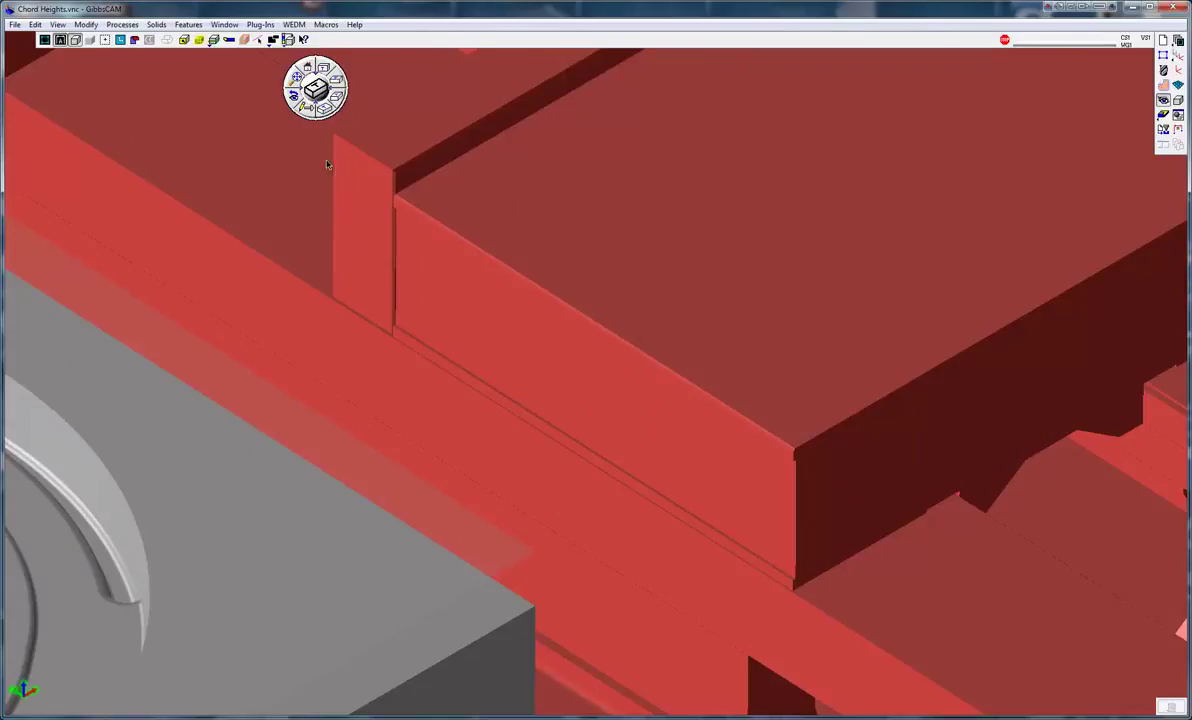
left_click(294, 77)
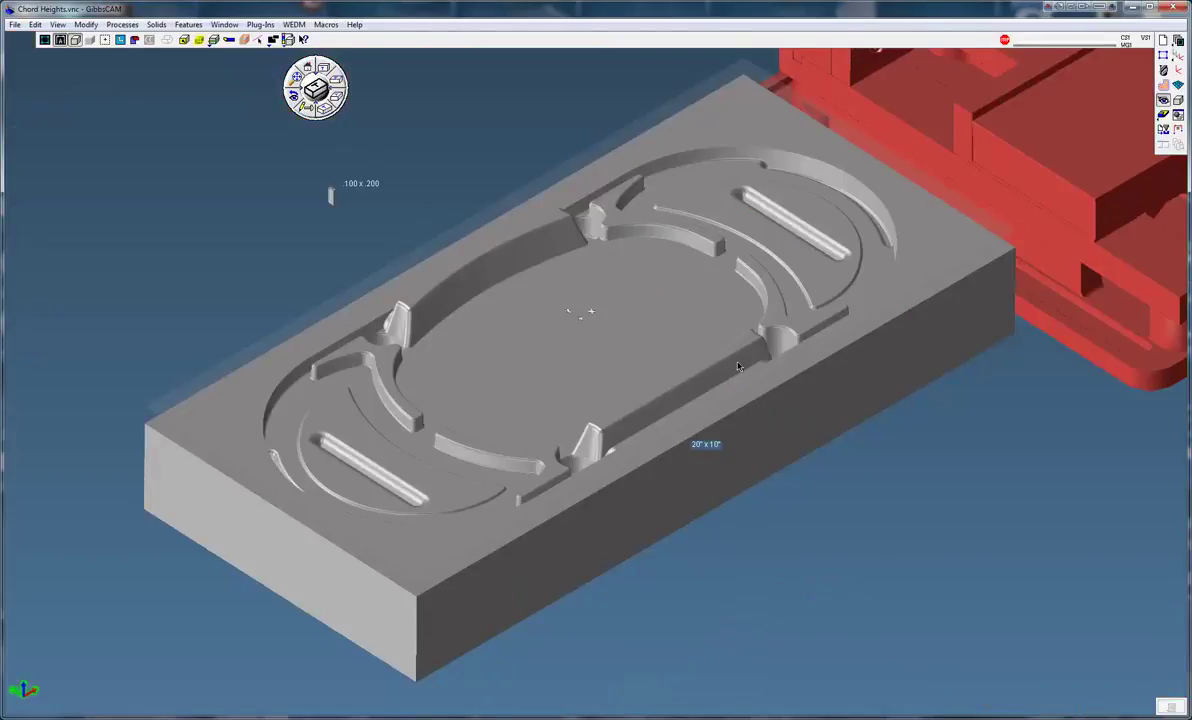
scroll(738, 366, "down", 3)
middle_click_drag(784, 409, 749, 443)
key("ctrl+s")
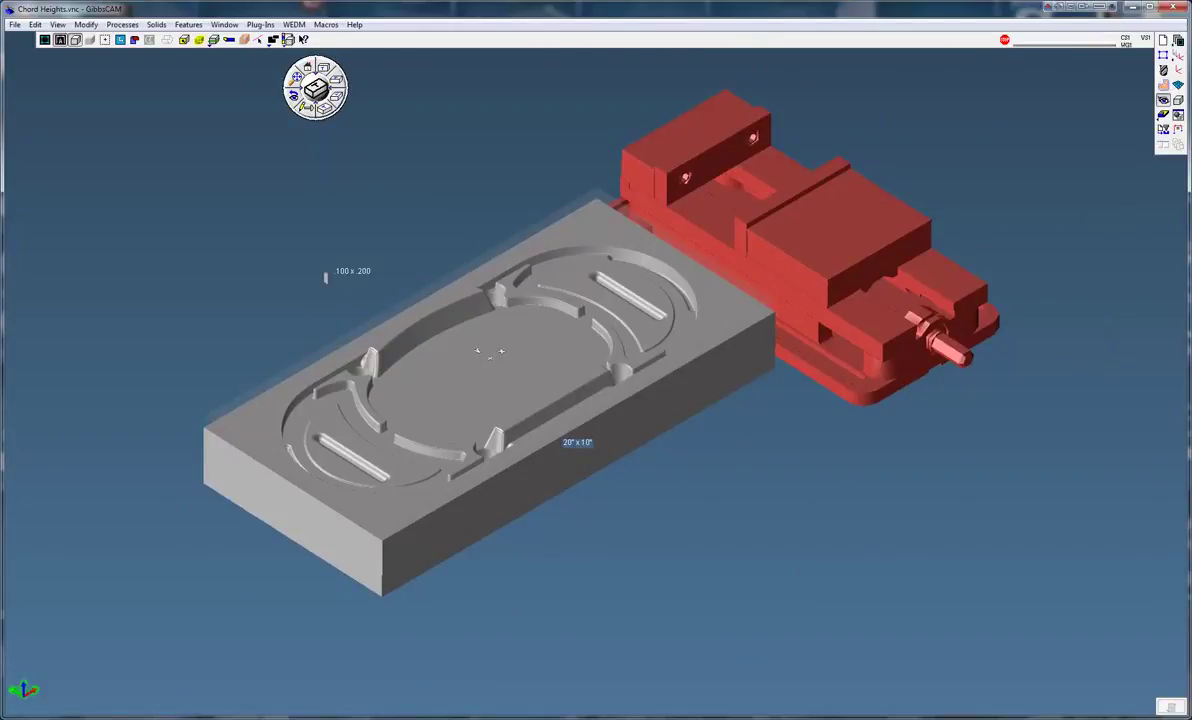
left_click(141, 716)
left_click_drag(770, 488, 736, 468)
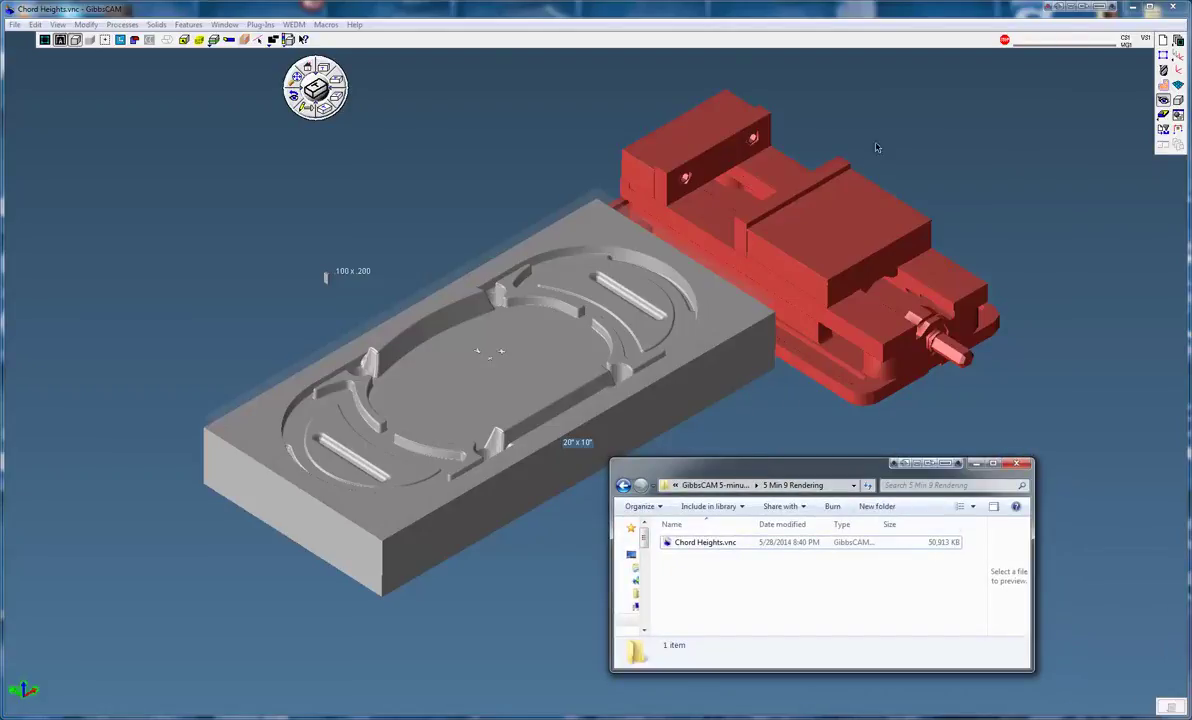
left_click(905, 197)
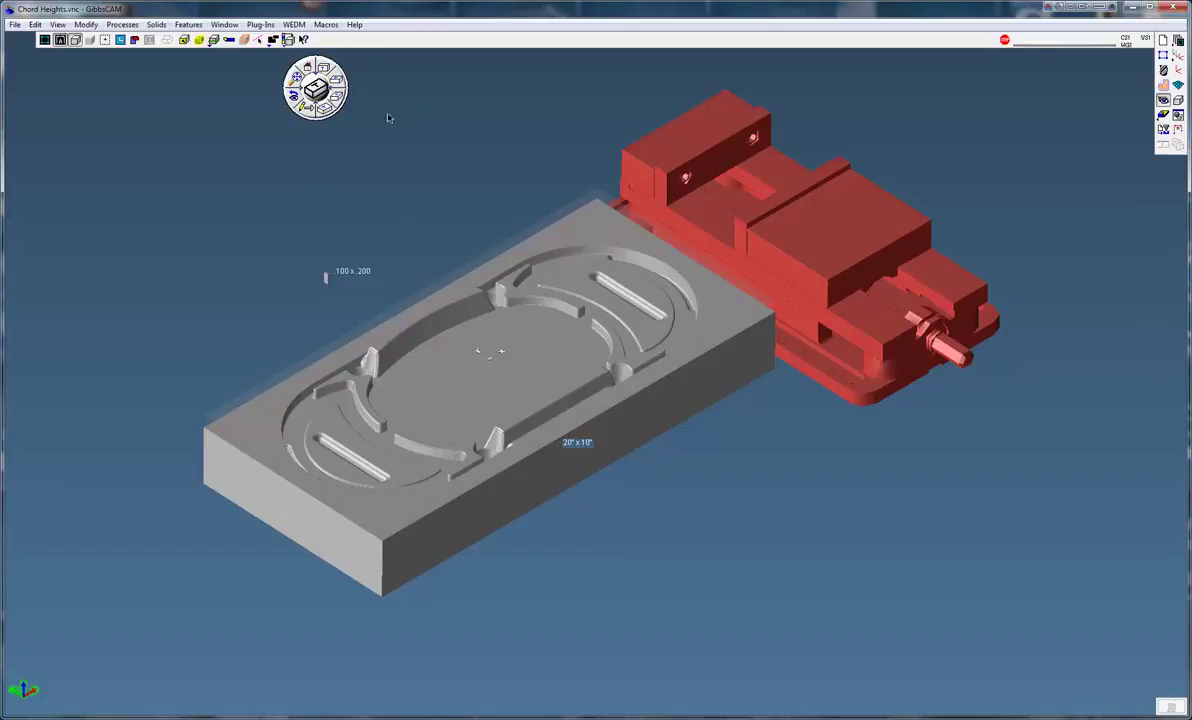
left_click(305, 68)
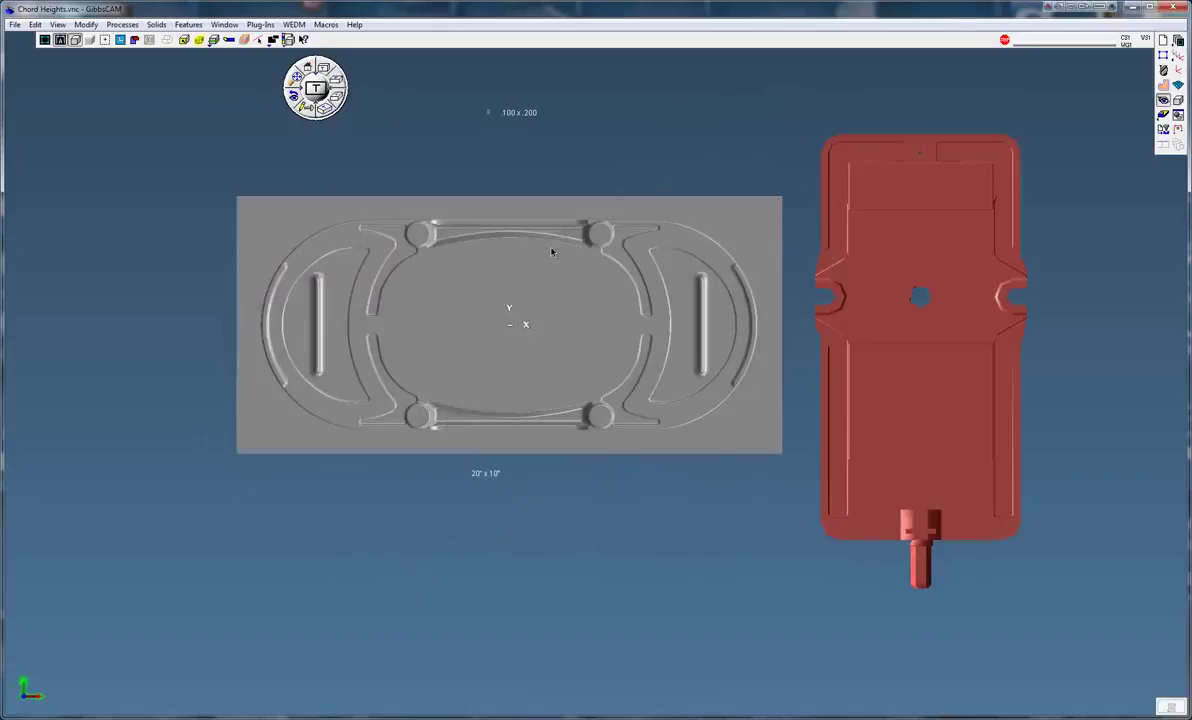
scroll(550, 250, "down", 3)
middle_click_drag(630, 177, 646, 270)
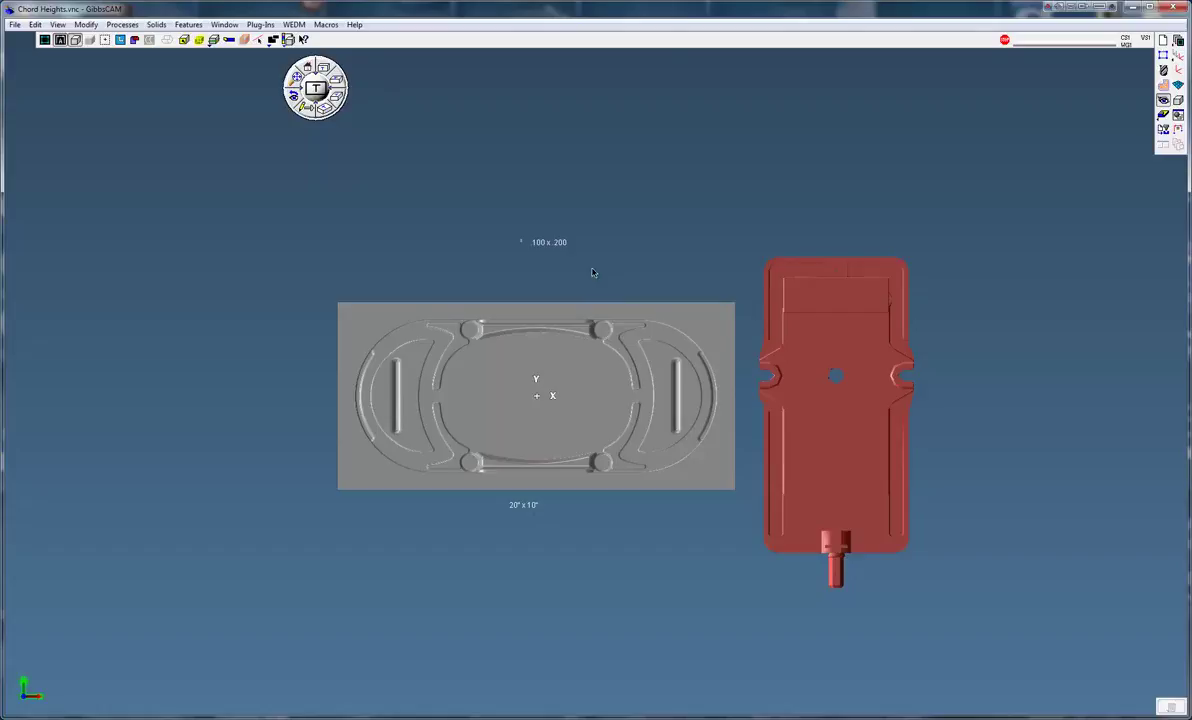
left_click(330, 116)
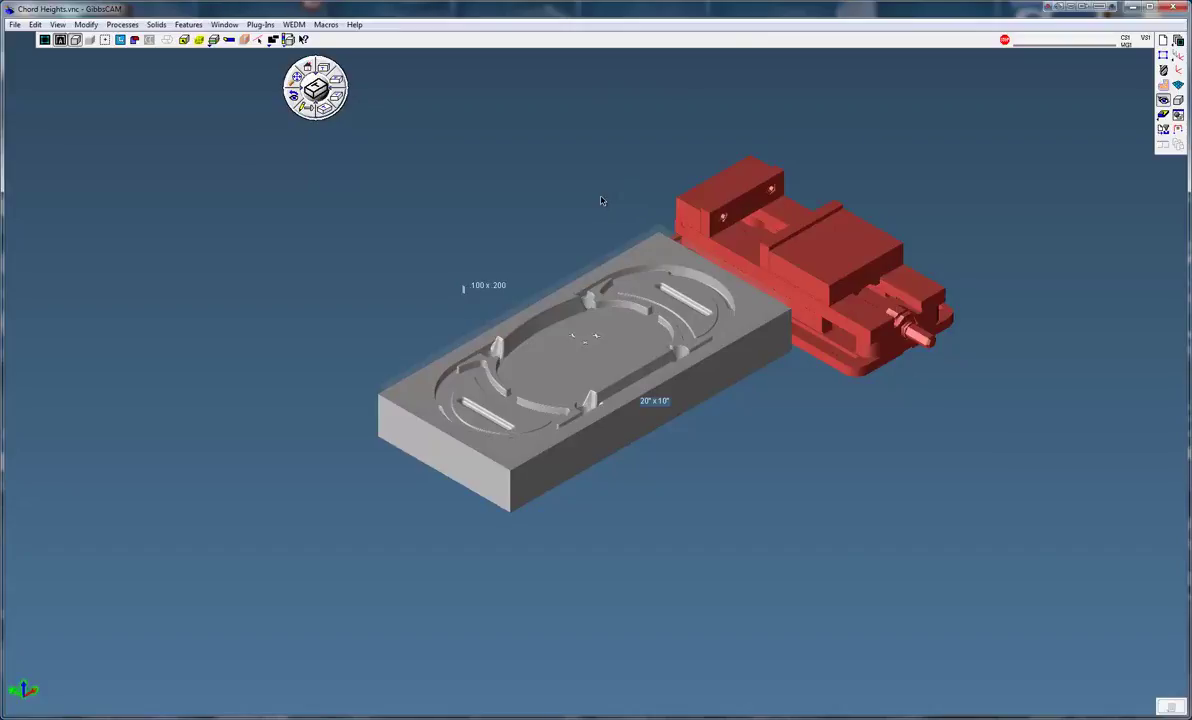
Step: Examine the history trees of the large plate, both vise bodies and the small .100 x .200 block
right_click(623, 290)
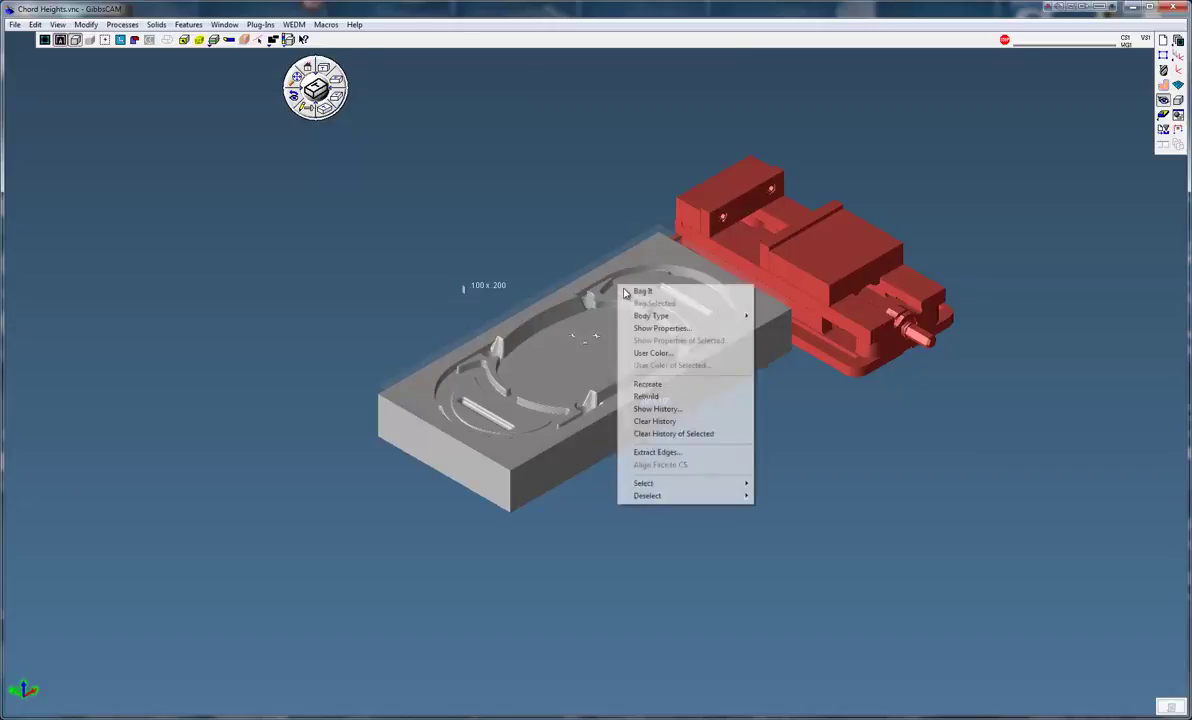
left_click(645, 408)
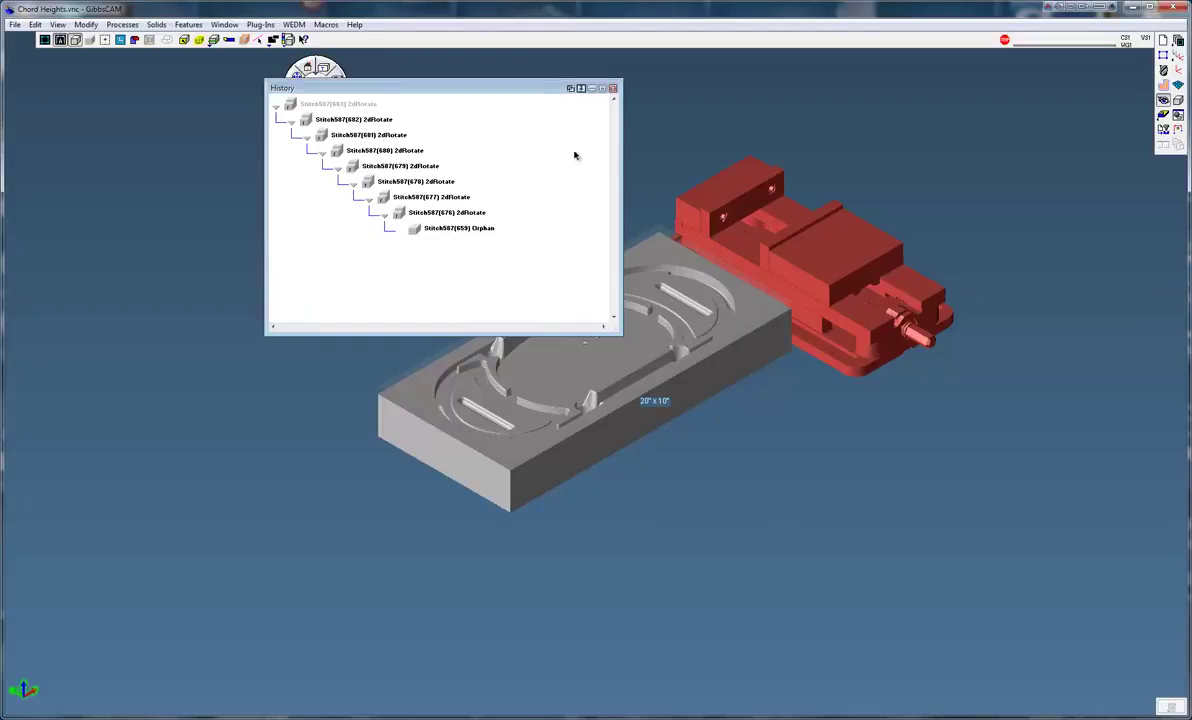
left_click(762, 226)
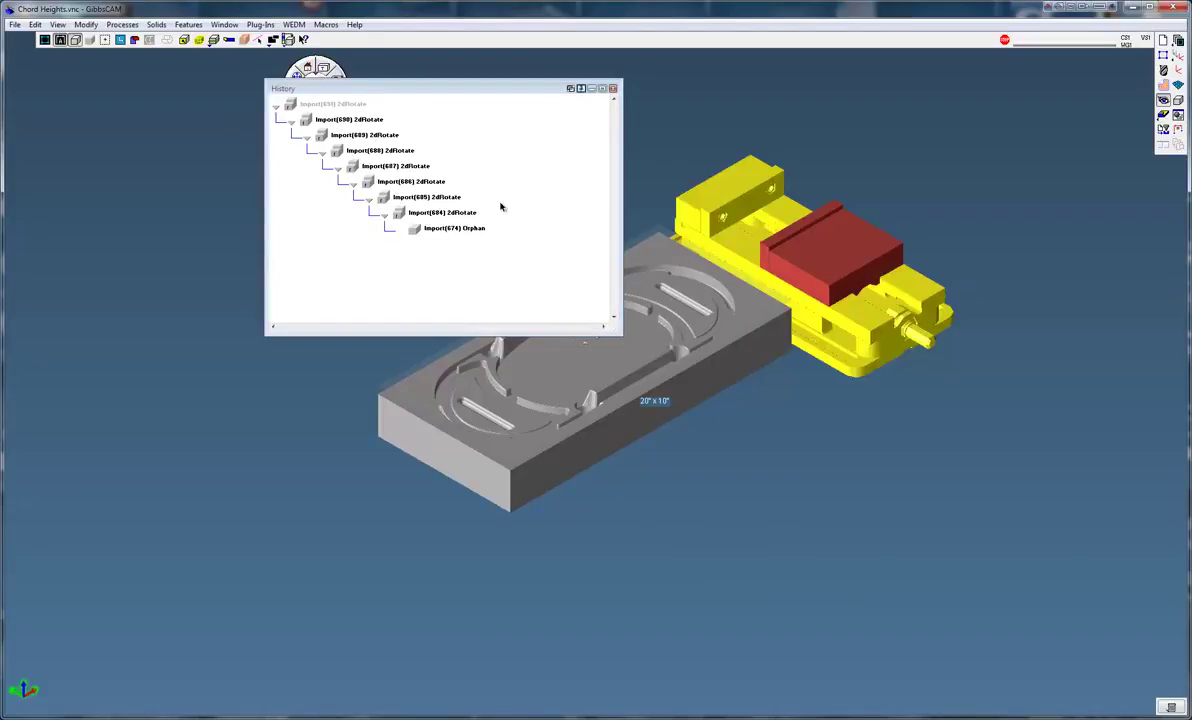
left_click(810, 259)
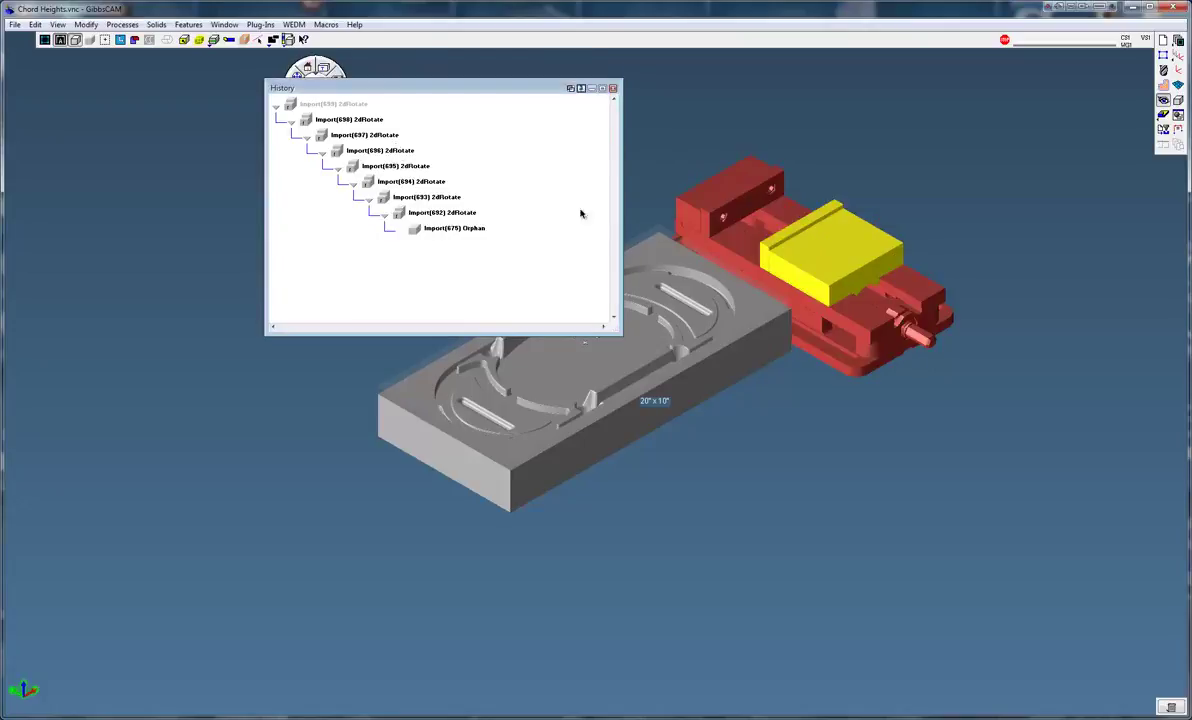
left_click_drag(408, 247, 388, 332)
left_click(465, 293)
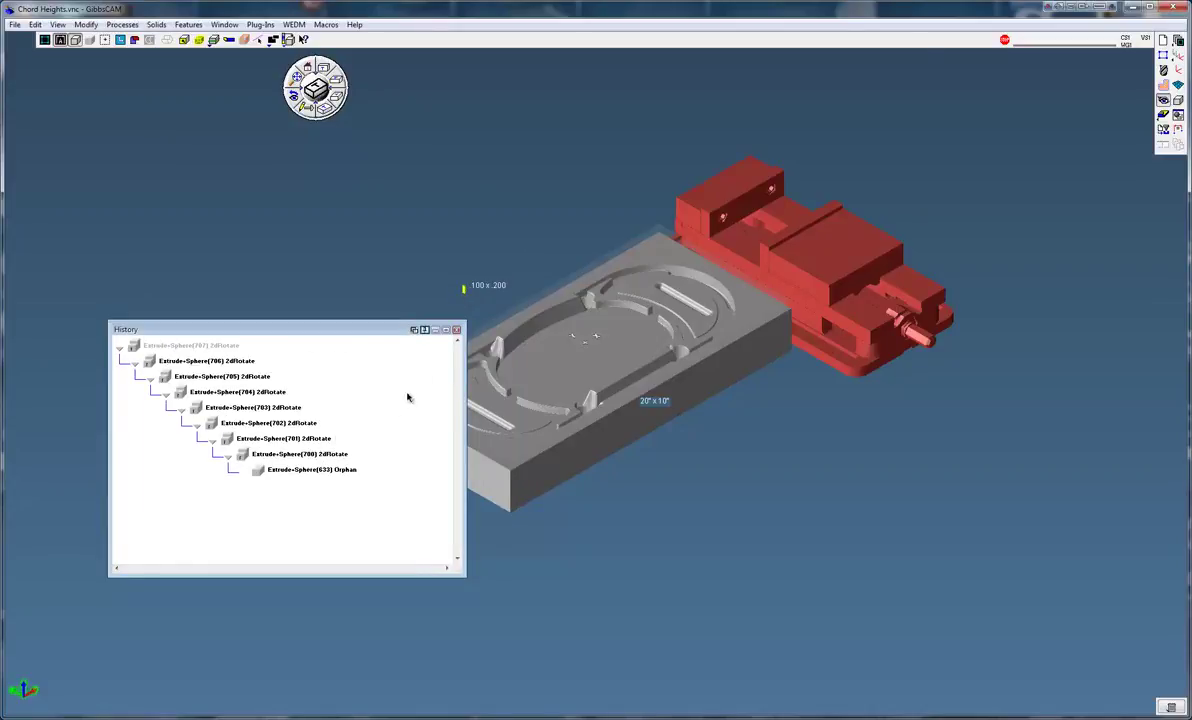
left_click(458, 330)
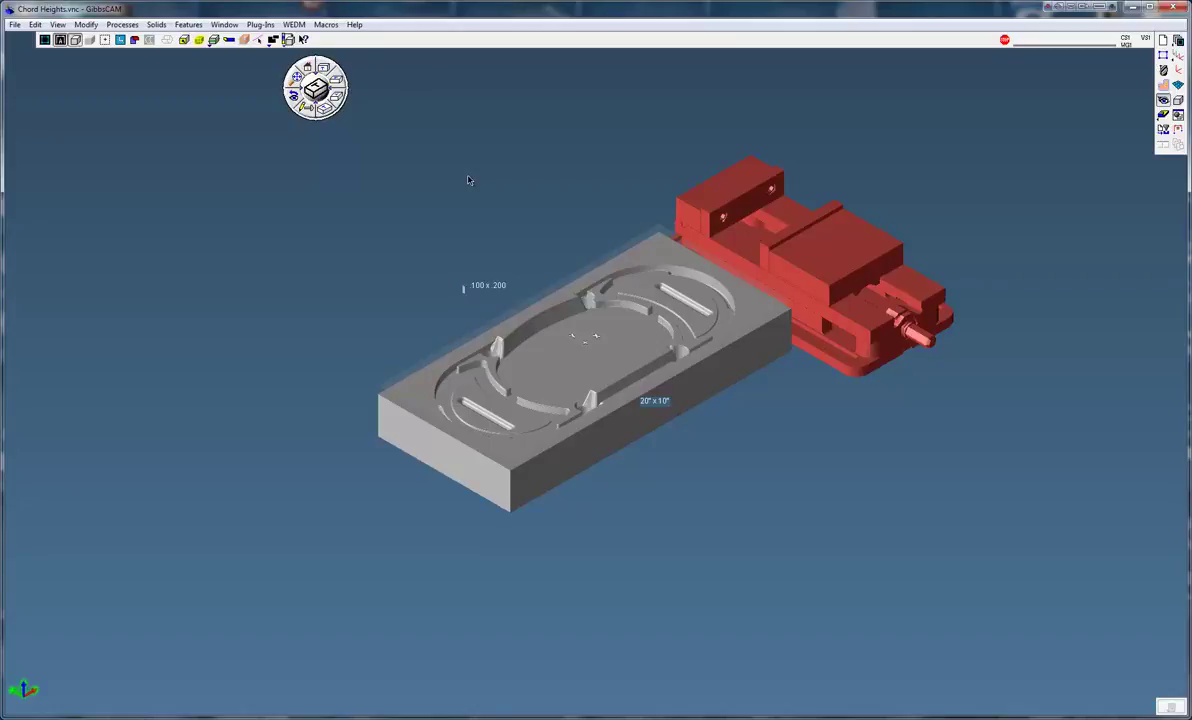
Step: Clear the history of all bodies in the part at once
key("ctrl+a")
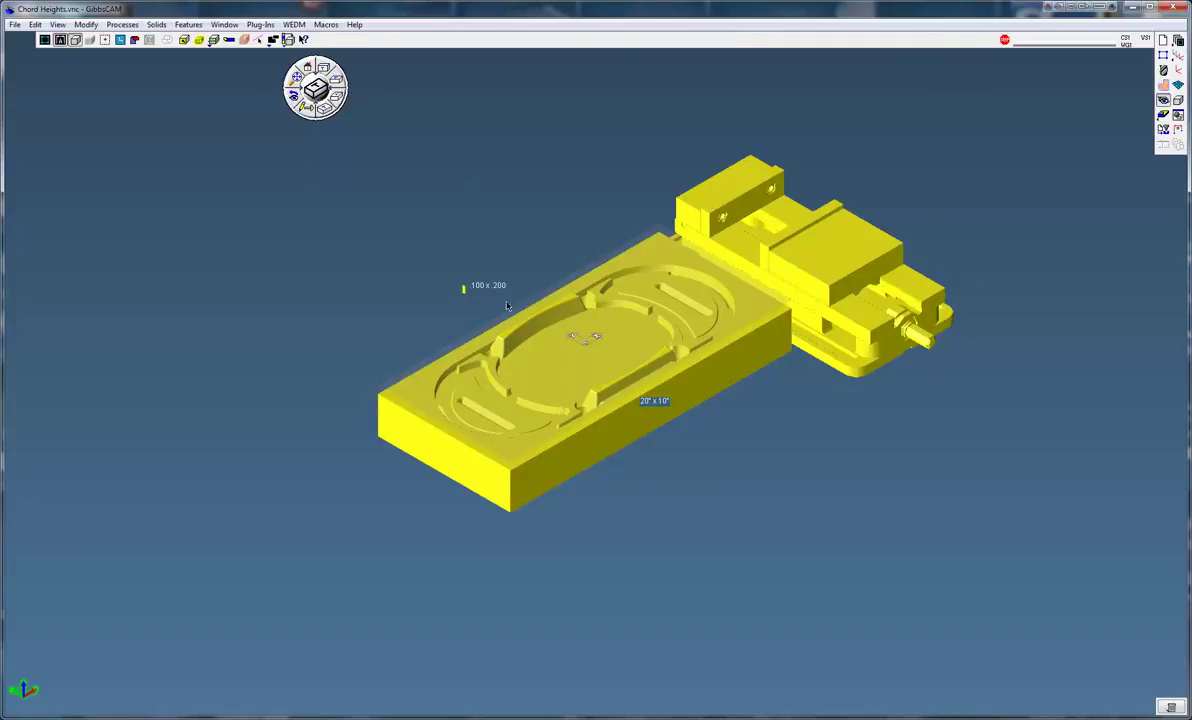
right_click(636, 275)
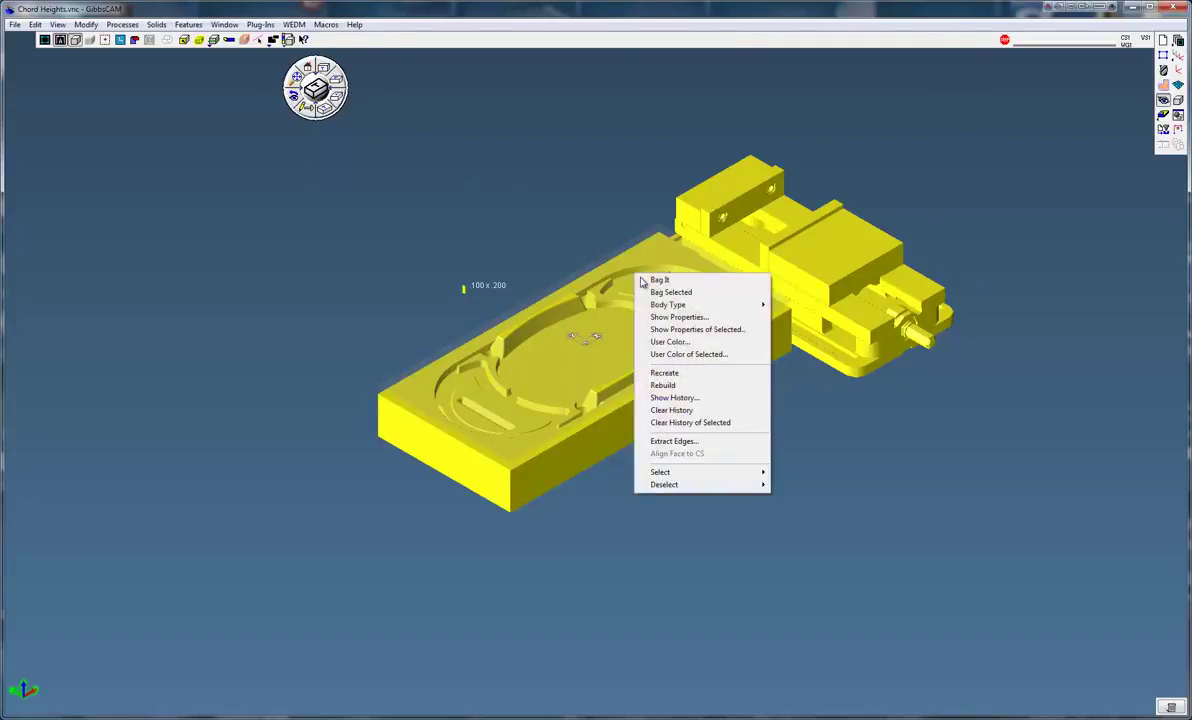
left_click(711, 427)
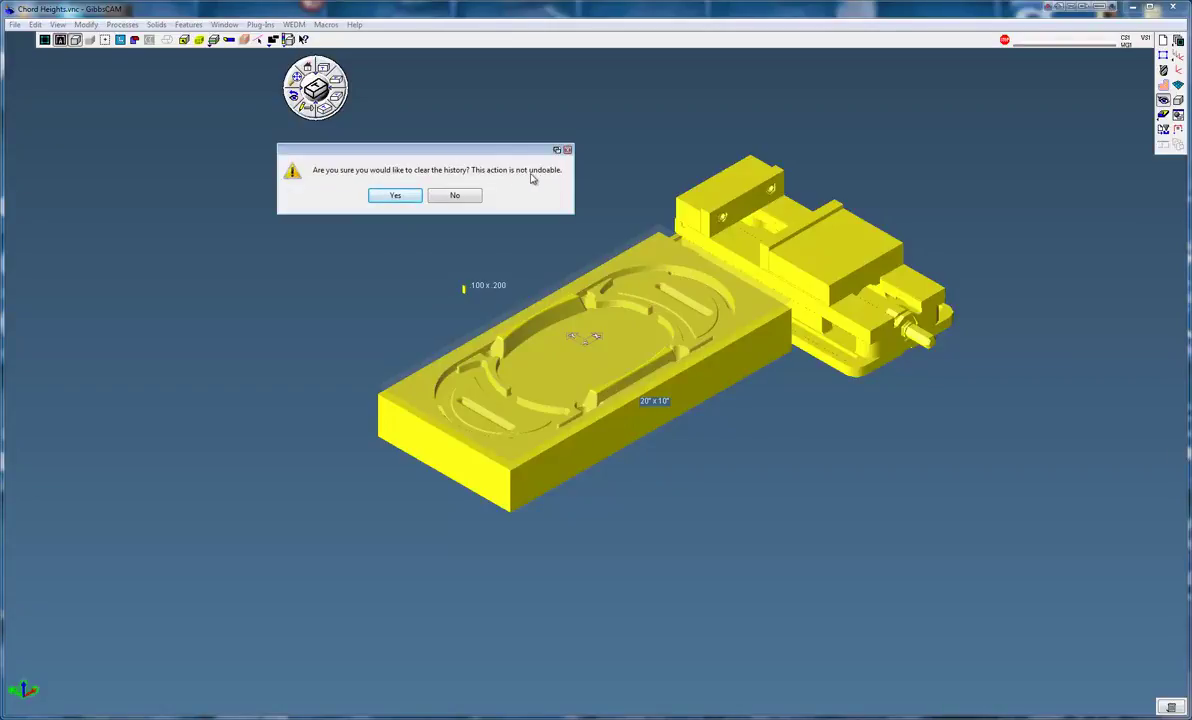
left_click(396, 197)
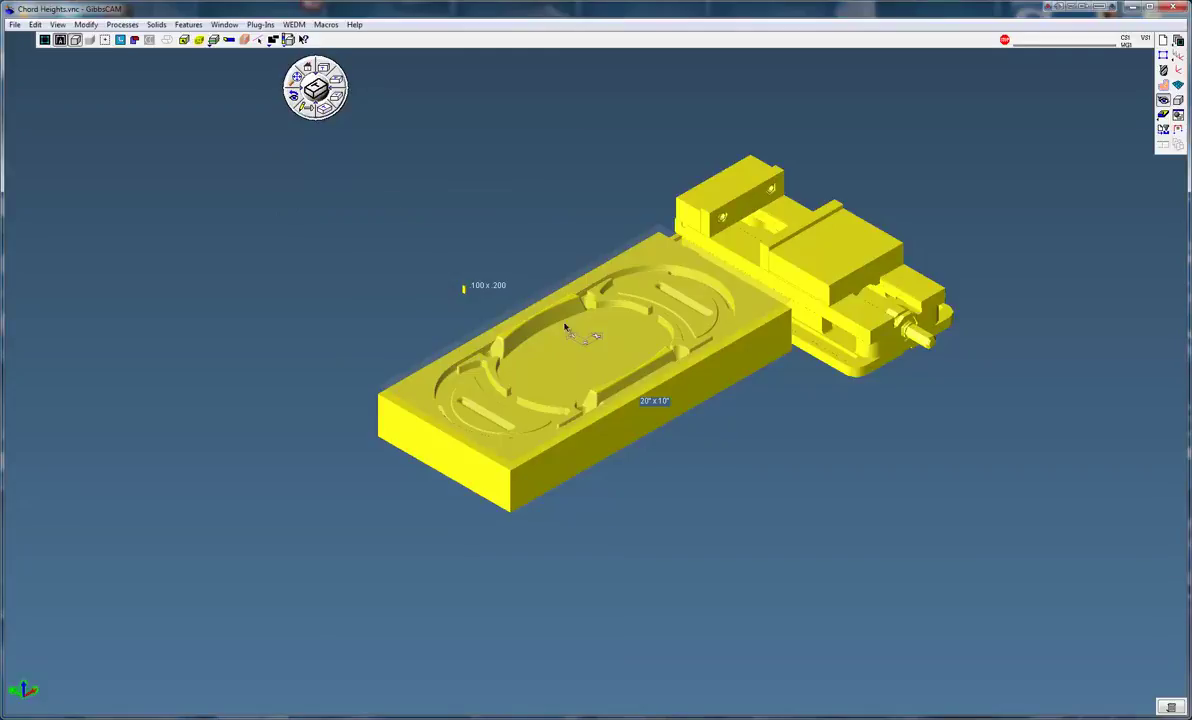
Step: Recheck the large plate's history tree, close it and deselect all bodies
right_click(608, 337)
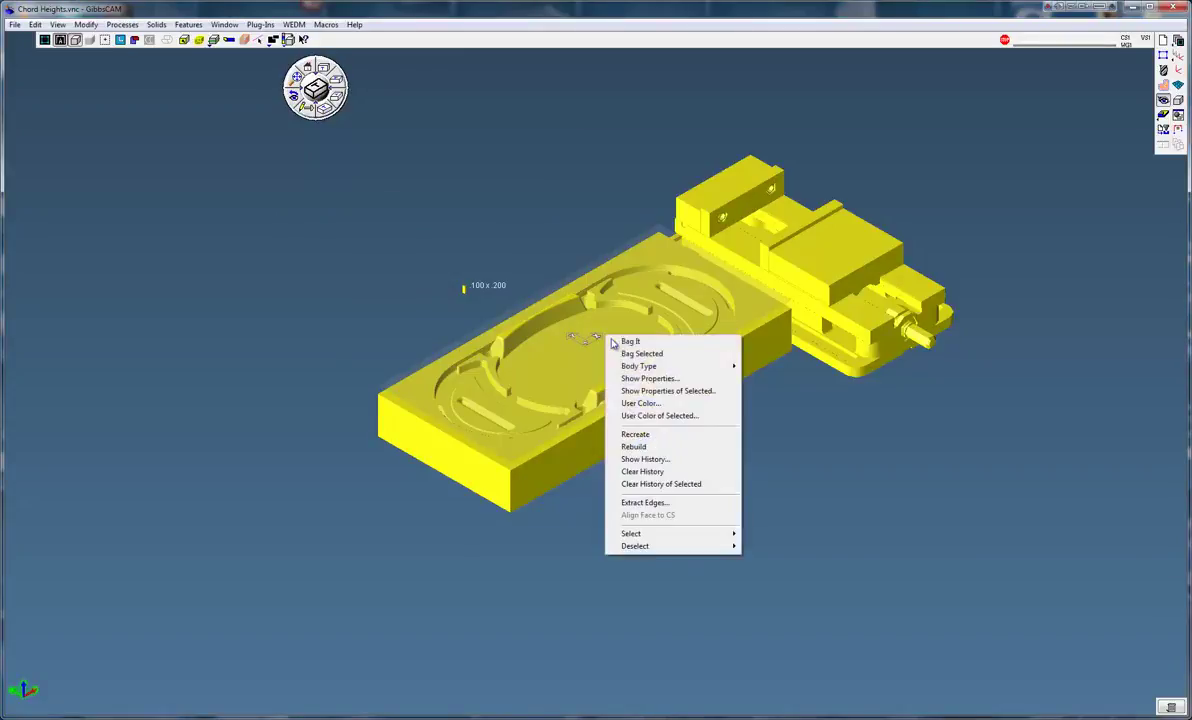
left_click(645, 459)
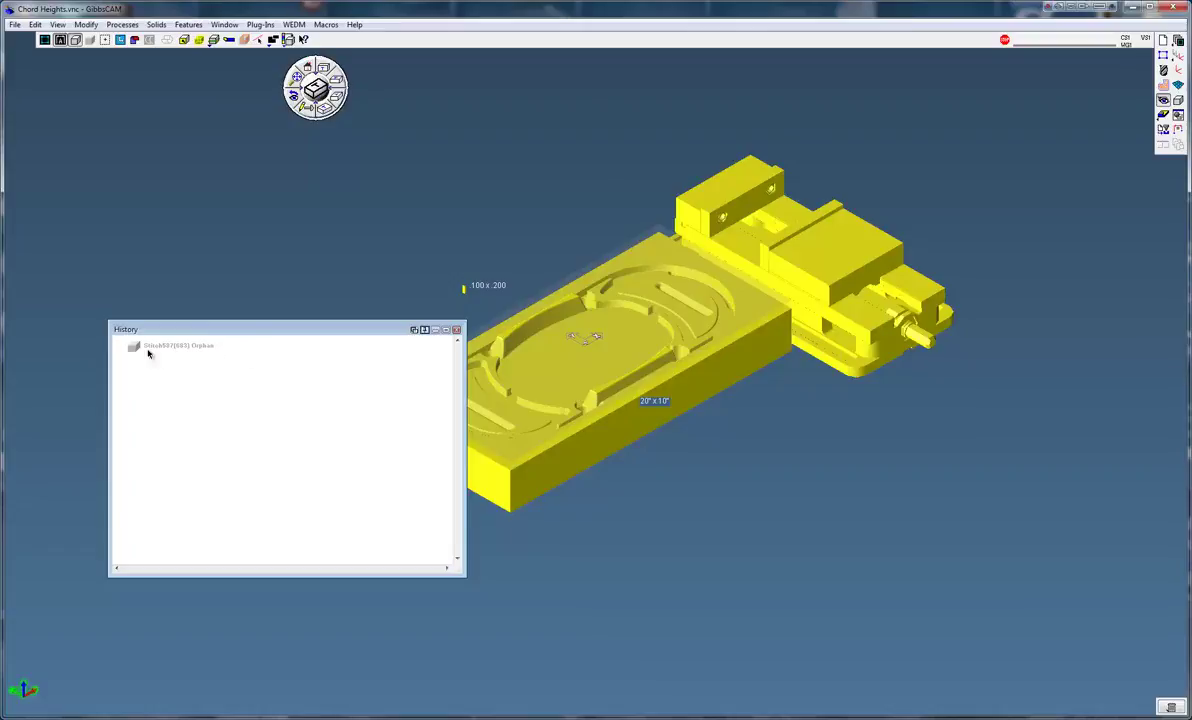
left_click(456, 330)
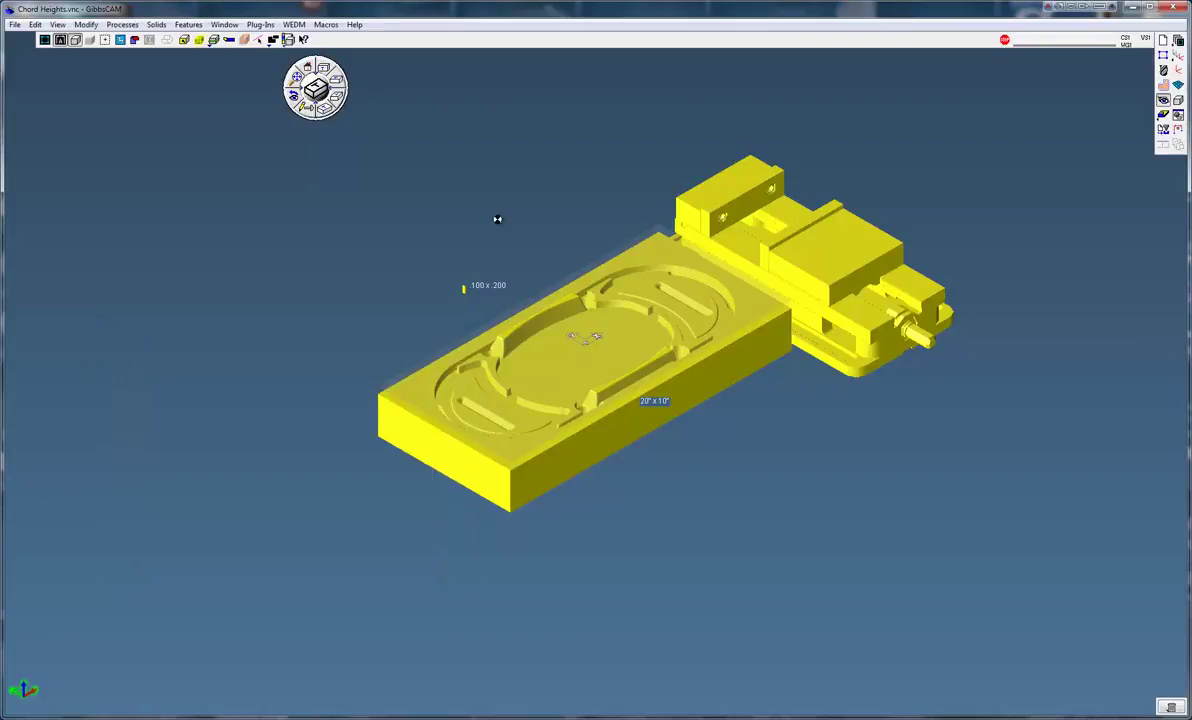
left_click(497, 222)
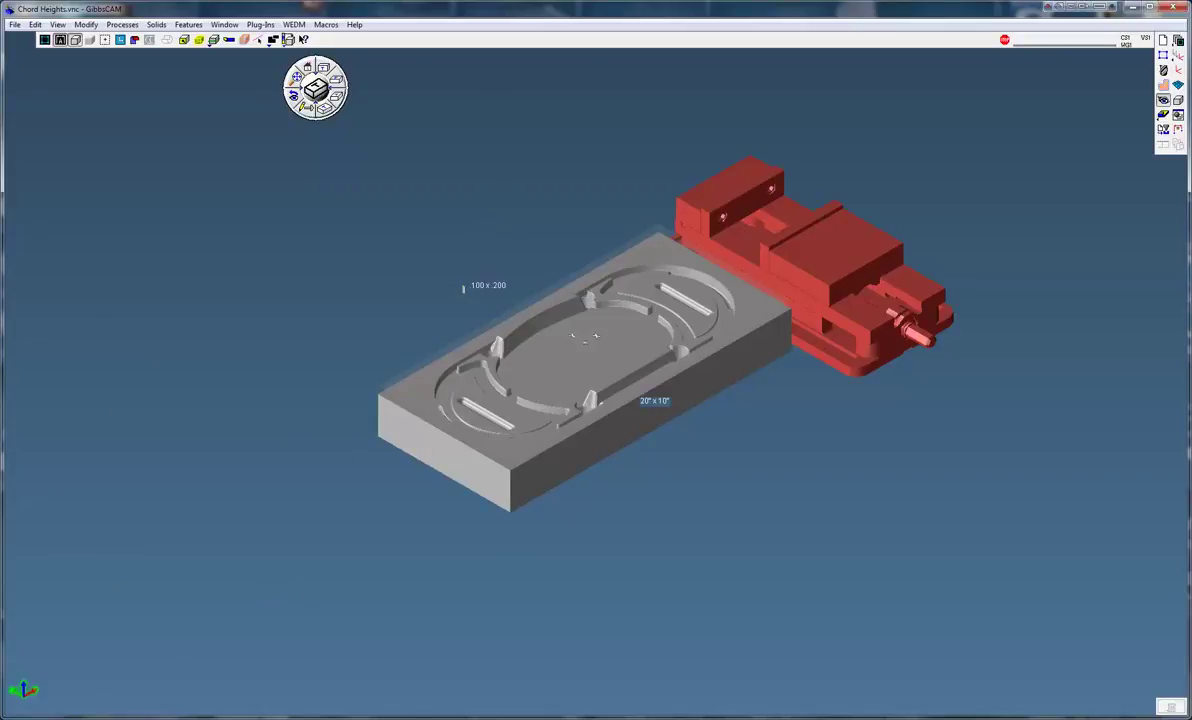
Step: Switch to the Windows Explorer folder 5 Min 9 Rendering and position its window beneath the vise to view the size of Chord Heights.vnc
left_click(120, 717)
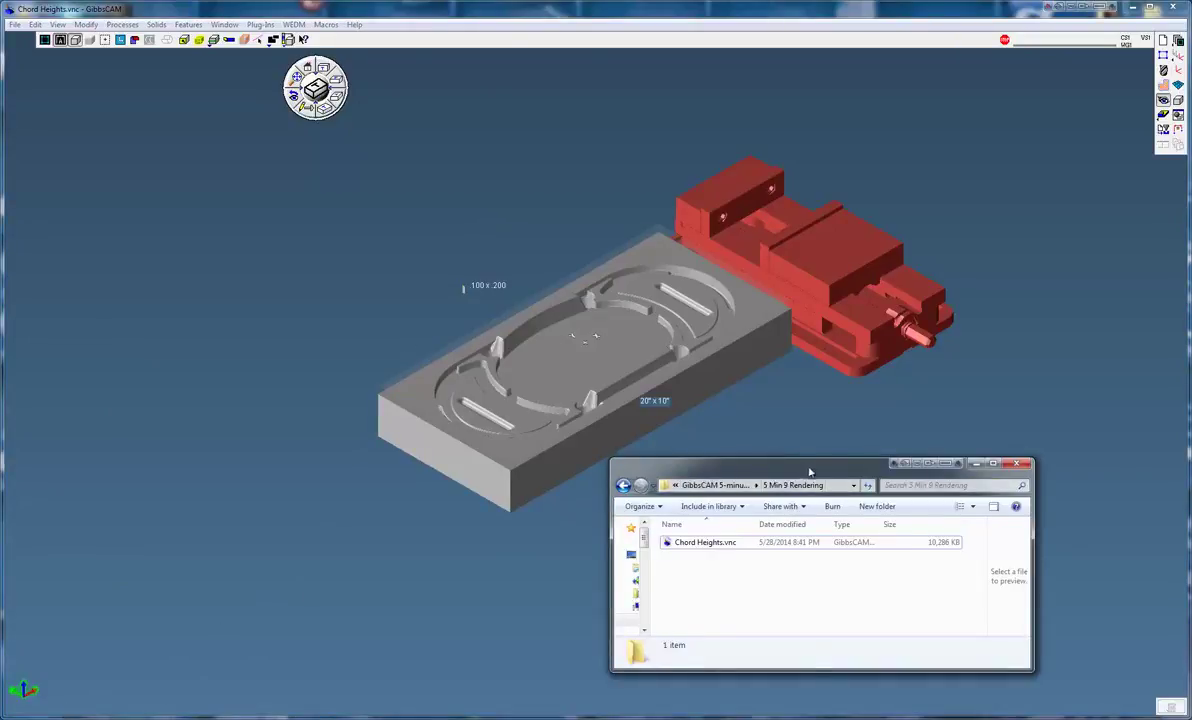
left_click_drag(810, 470, 855, 421)
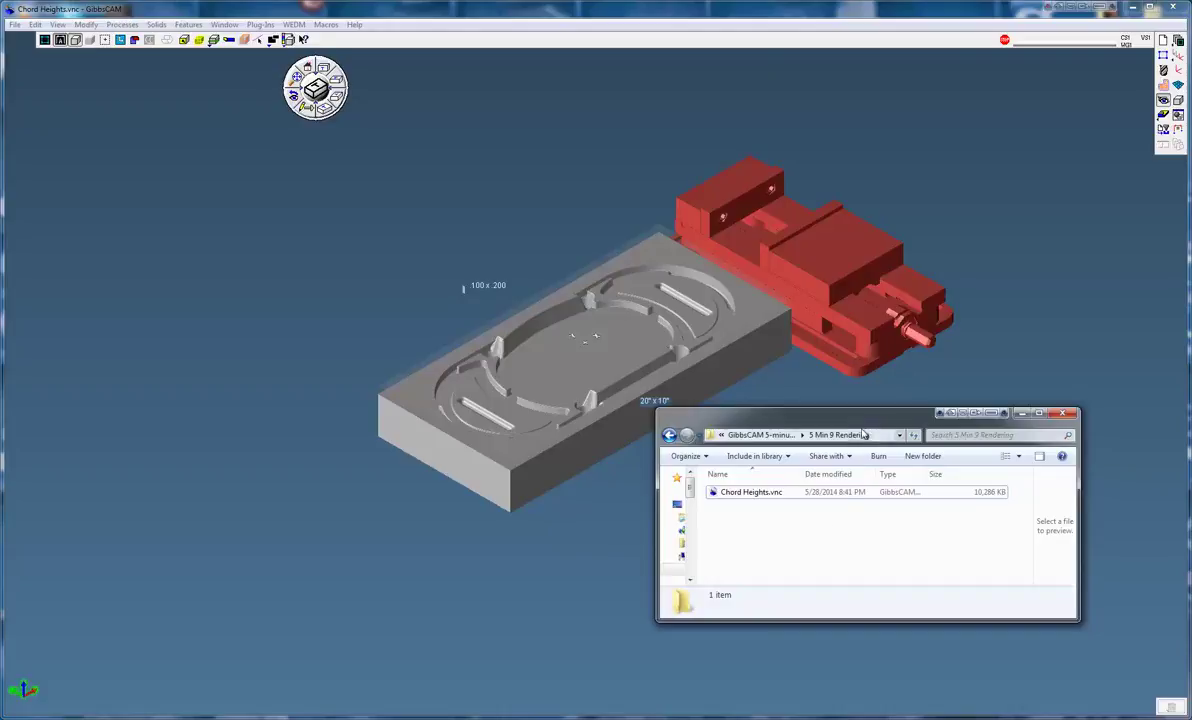
left_click_drag(870, 414, 870, 455)
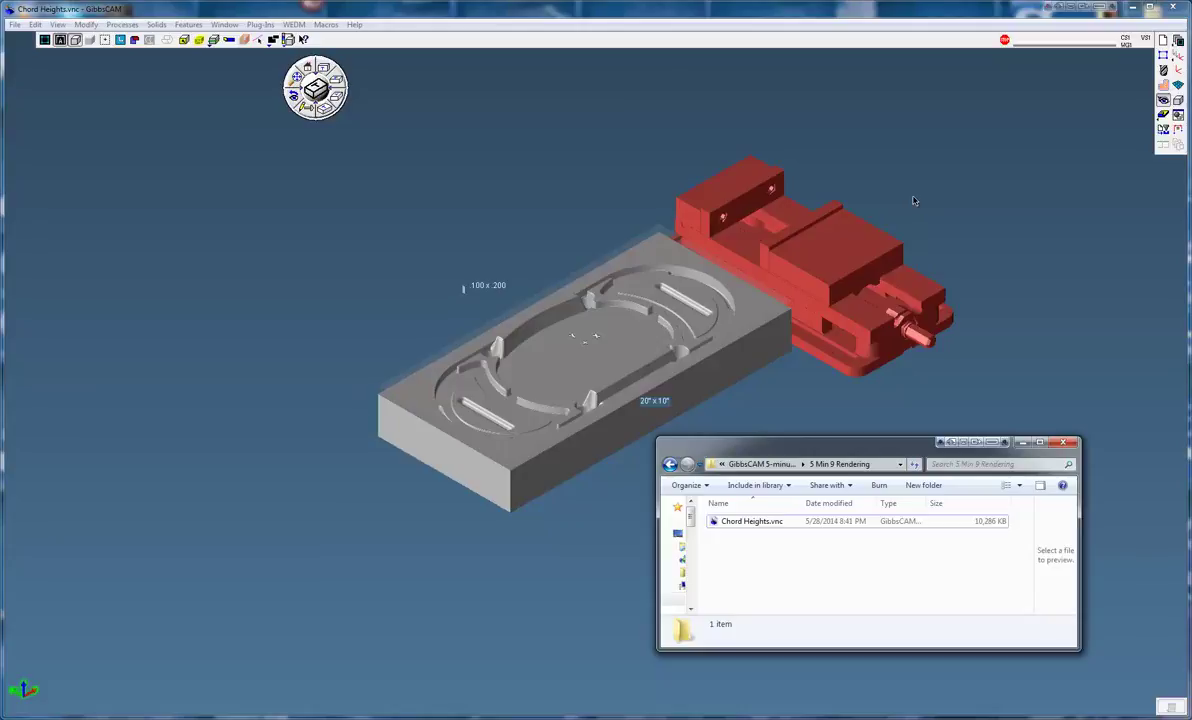
left_click_drag(880, 443, 889, 432)
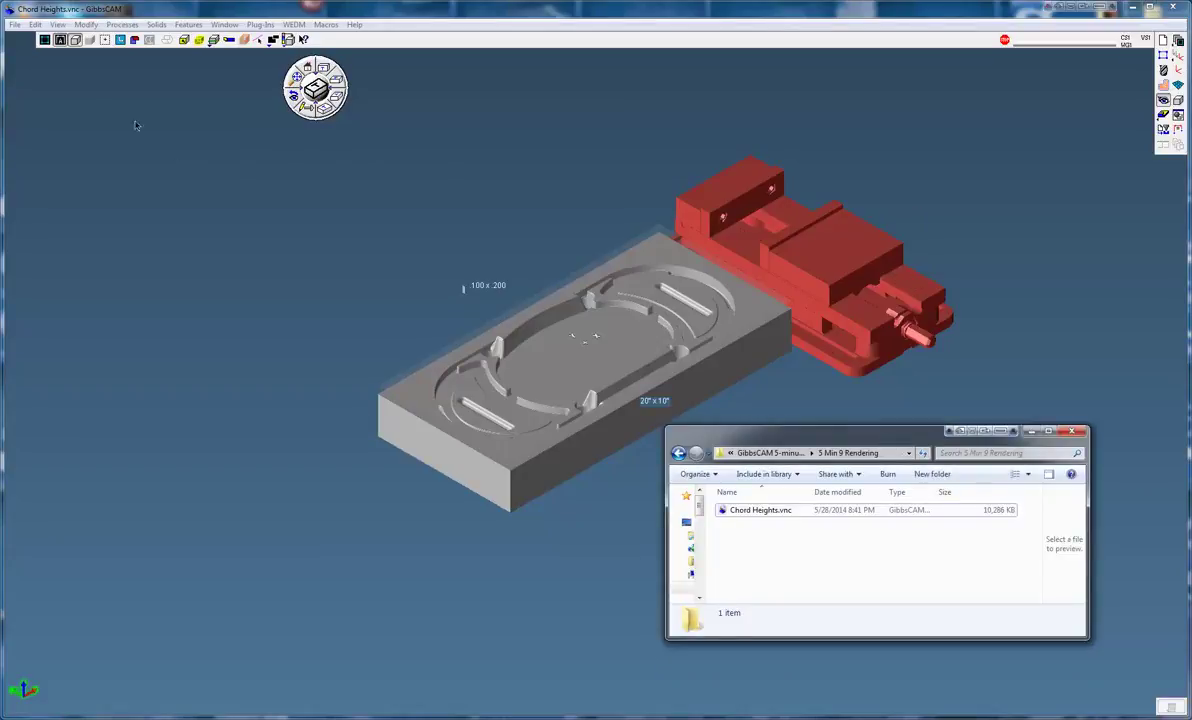